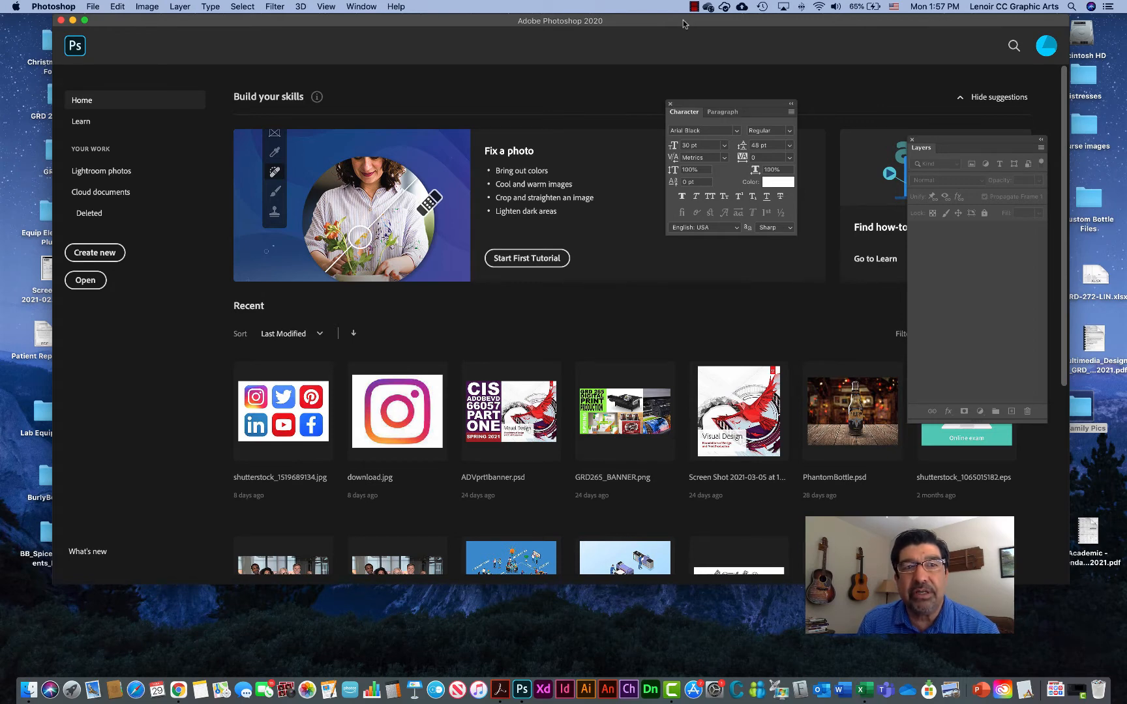
Close the floating Character panel.
drag(682, 24, 665, 40)
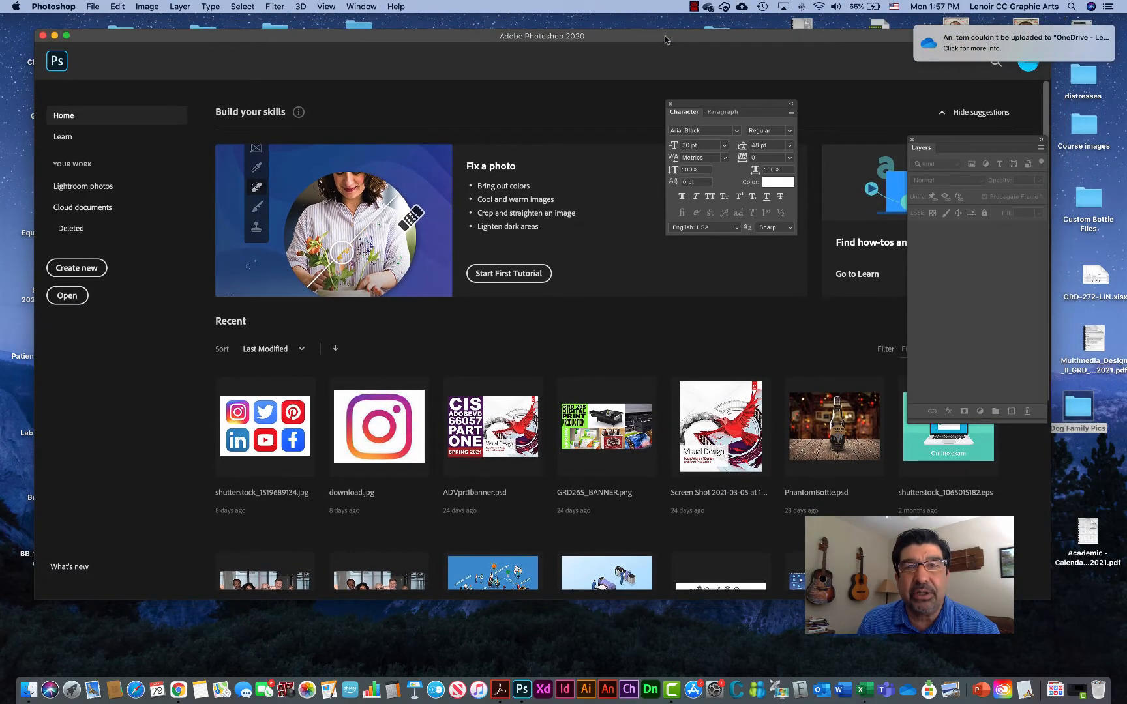
click(670, 103)
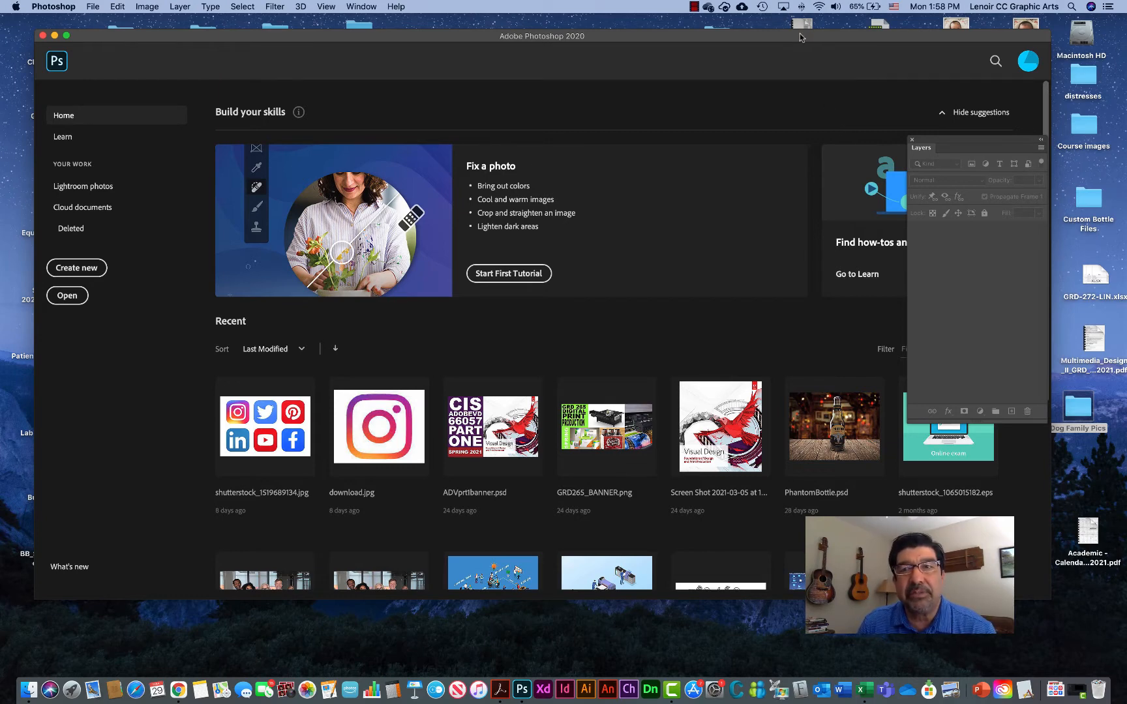
drag(800, 37, 793, 28)
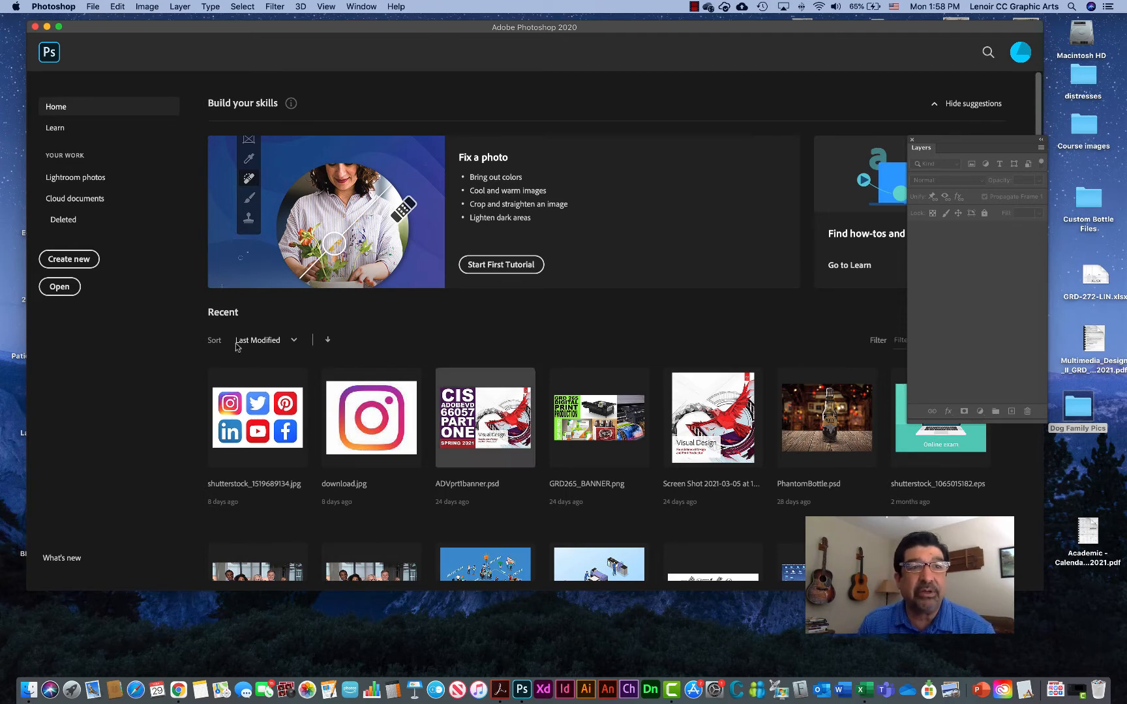
click(98, 5)
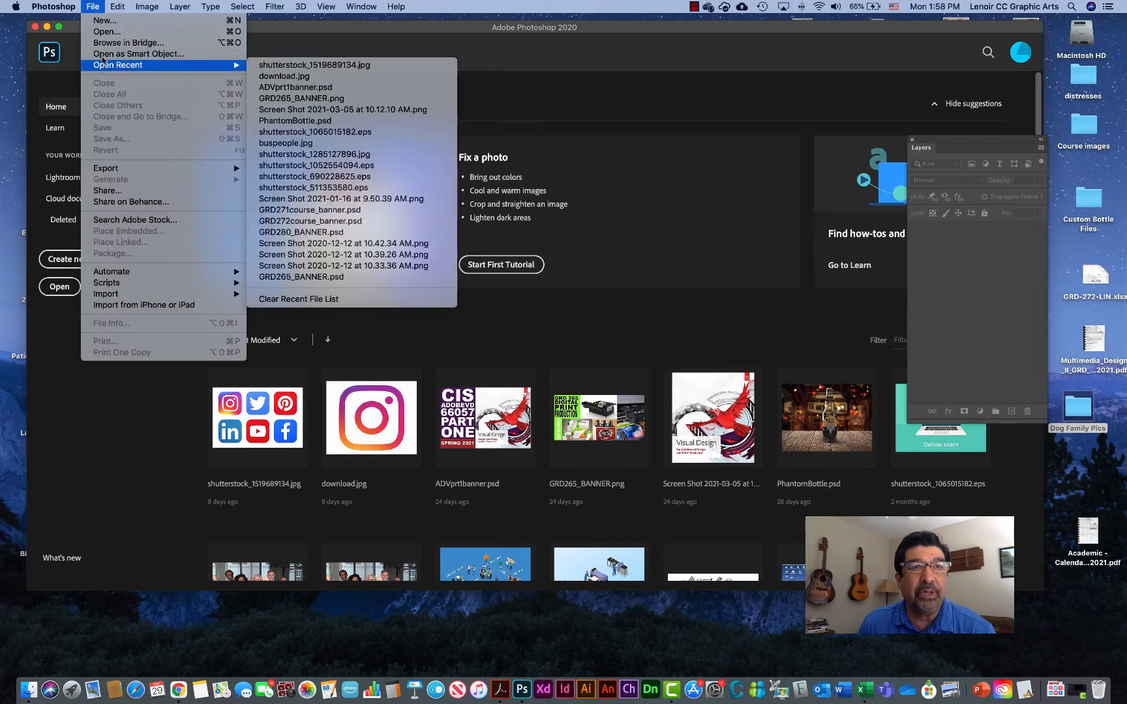
click(105, 6)
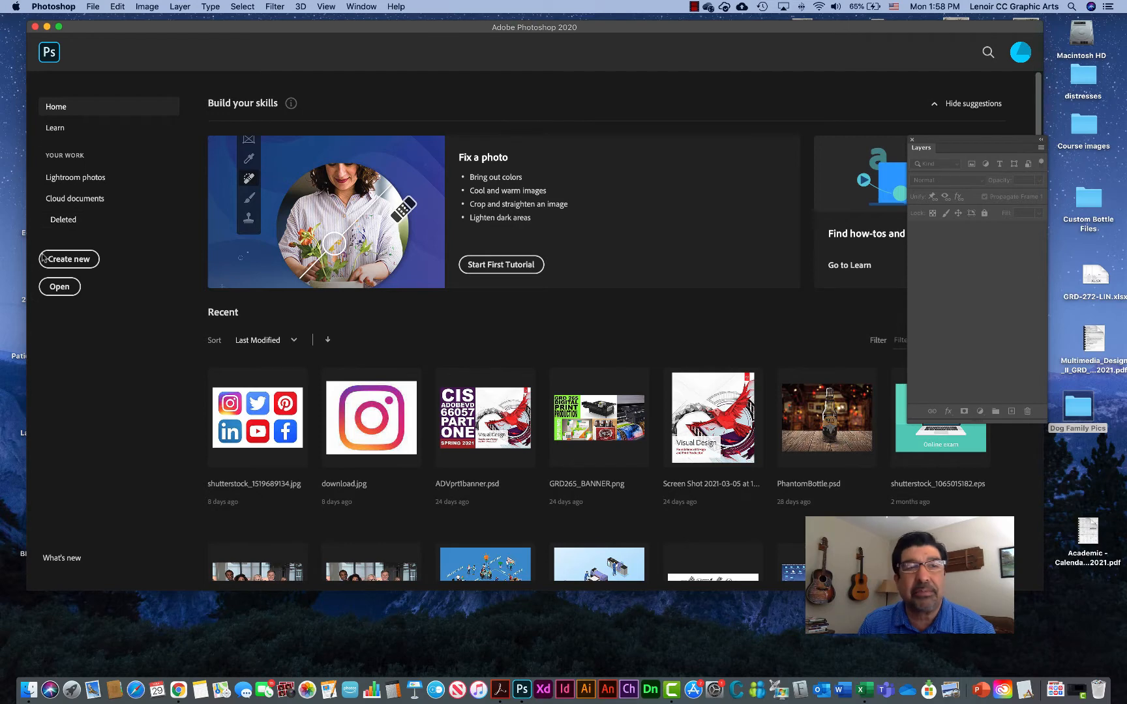
Open shutterstock_704708830_lowlight.psd from the Dog Family Pics desktop folder in Photoshop.
click(34, 26)
click(738, 299)
double_click(1073, 409)
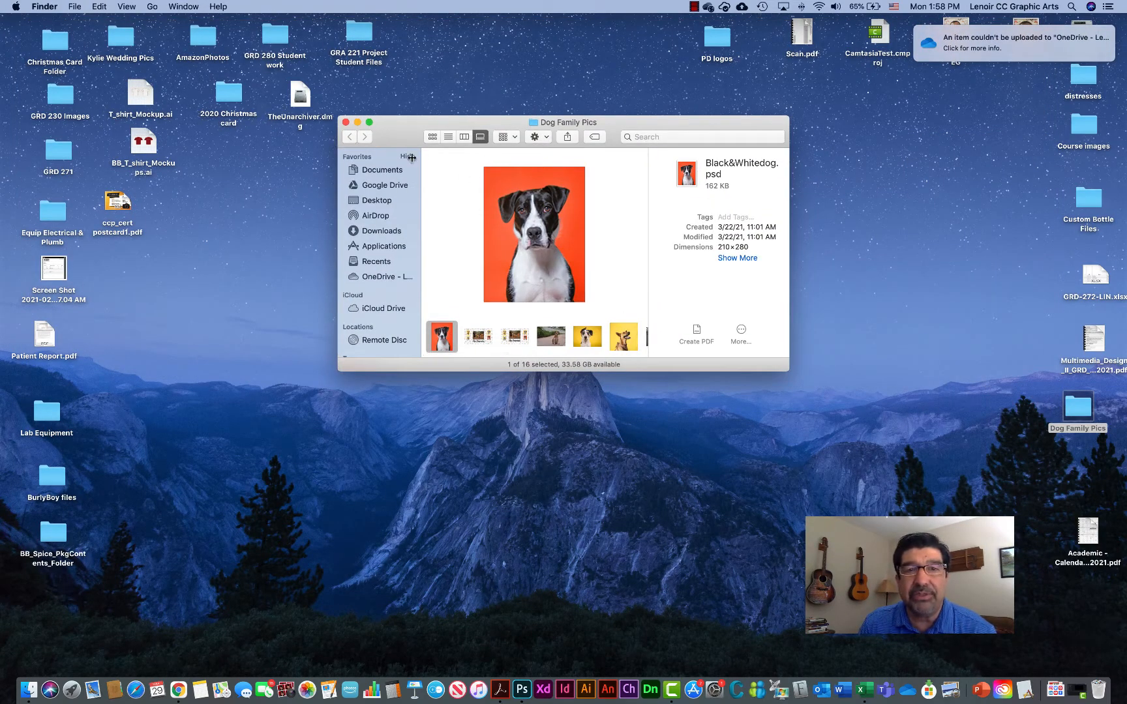
click(448, 137)
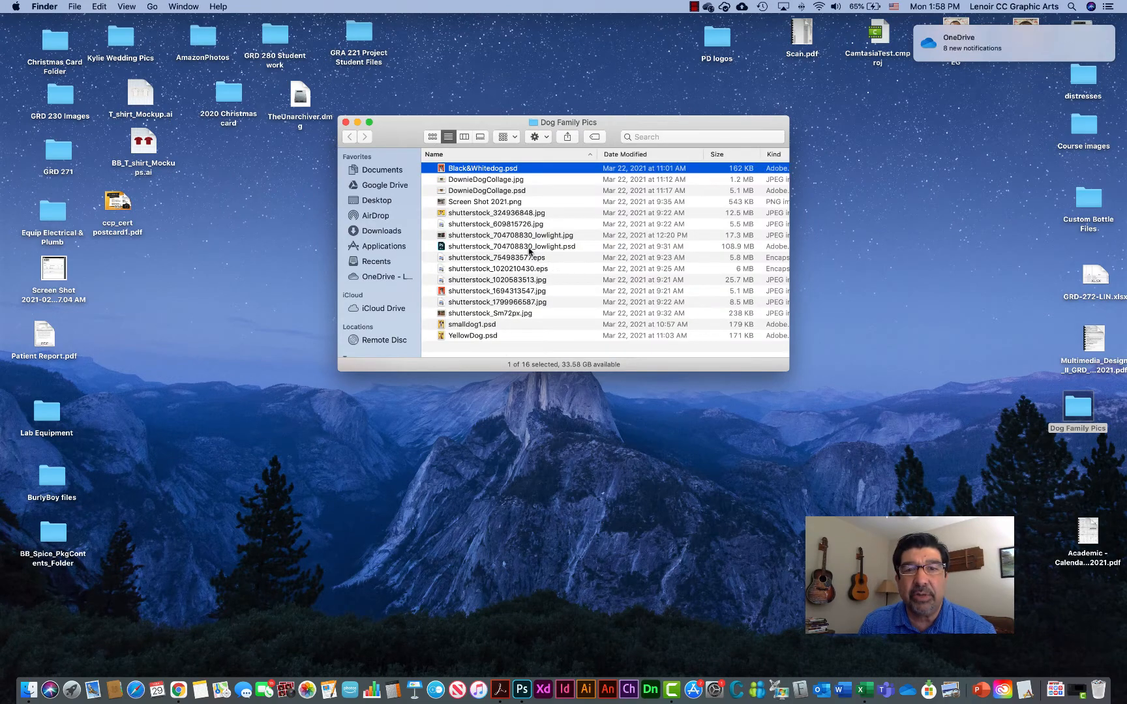
drag(529, 247, 521, 691)
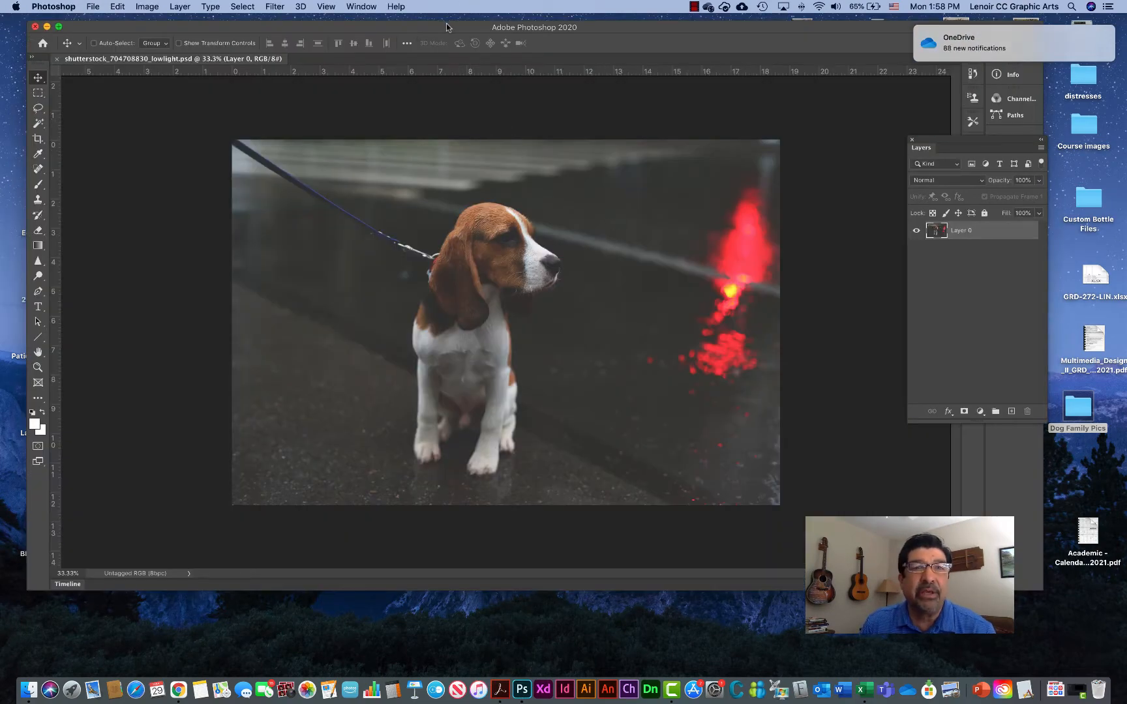
Reposition the application window and place the Layers panel beside the dog photo.
drag(446, 23, 434, 20)
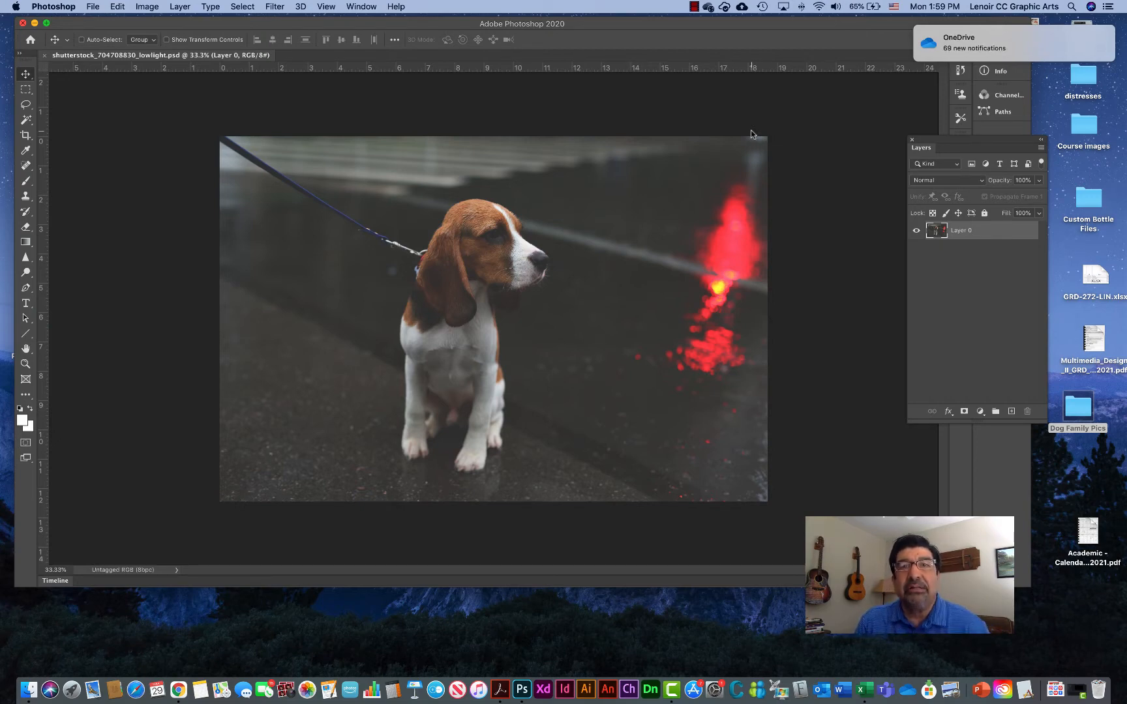
drag(703, 23, 698, 20)
drag(957, 138, 851, 107)
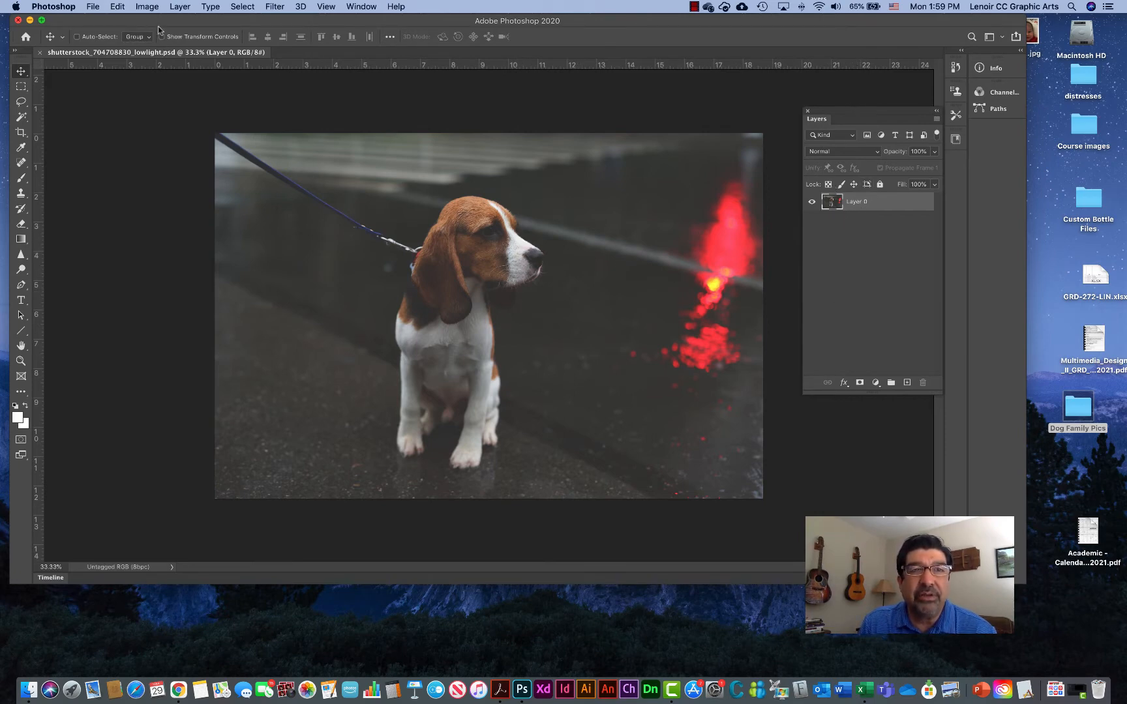
Apply a Levels adjustment directly to Layer 0 with input levels of 51, 2.14 and 253.
click(149, 6)
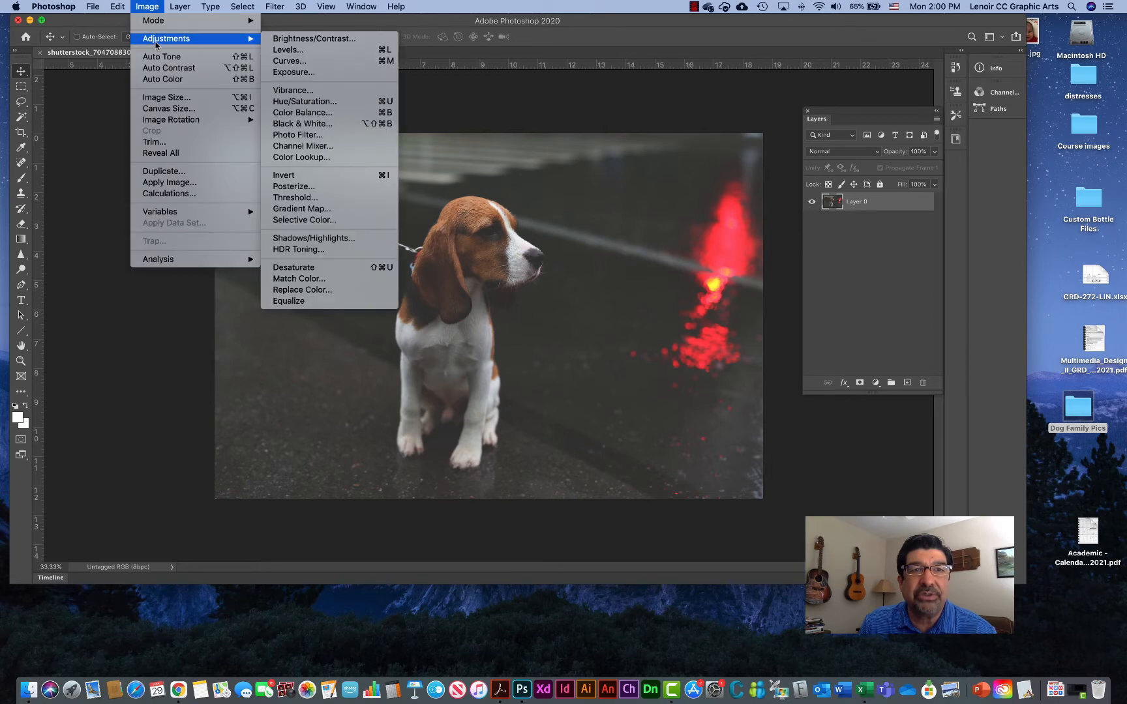
mouse_move(153, 39)
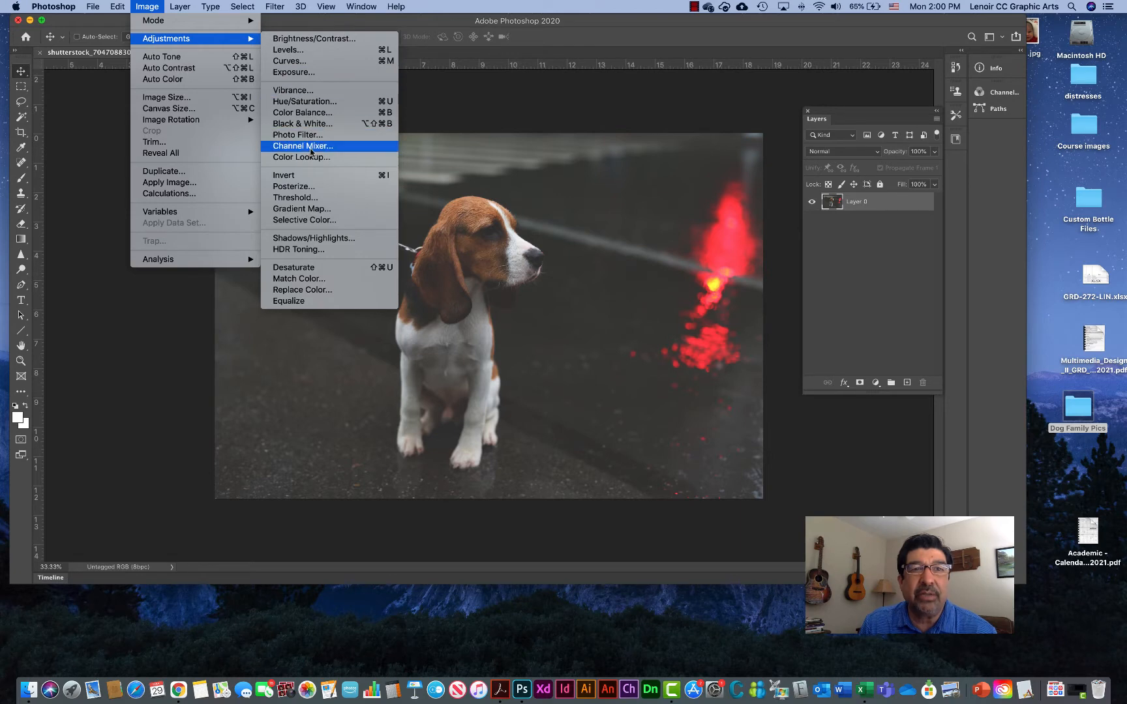
click(326, 50)
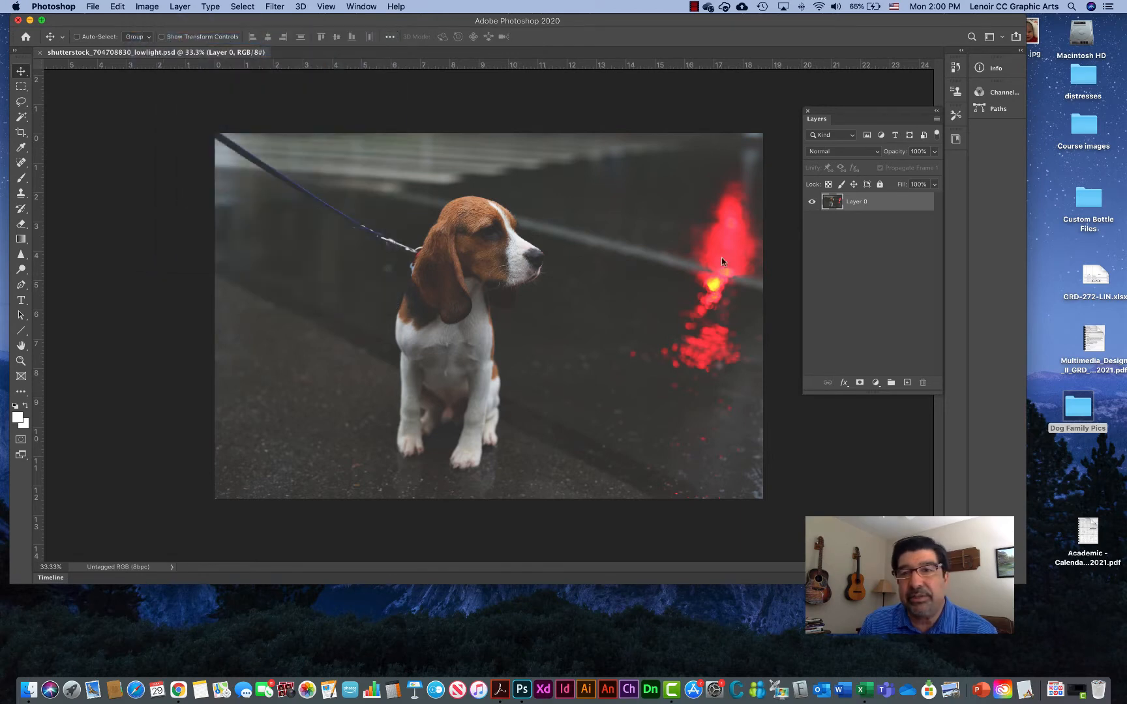
drag(289, 119, 830, 234)
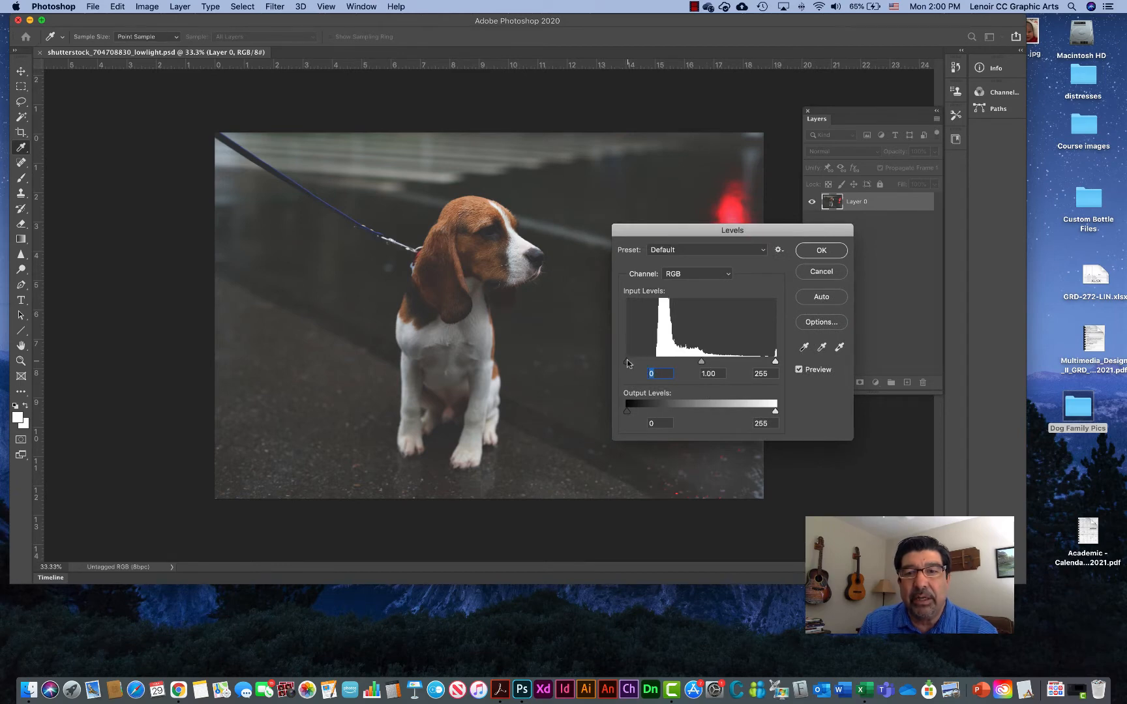
drag(627, 360, 656, 359)
drag(775, 360, 683, 361)
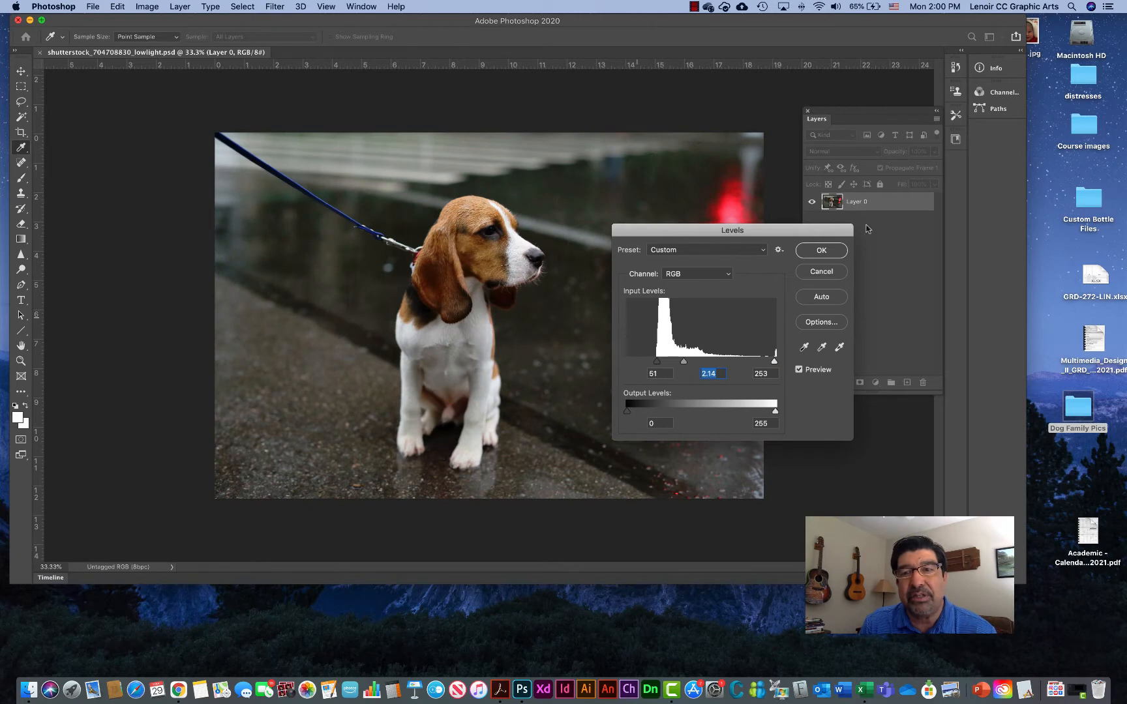
click(821, 254)
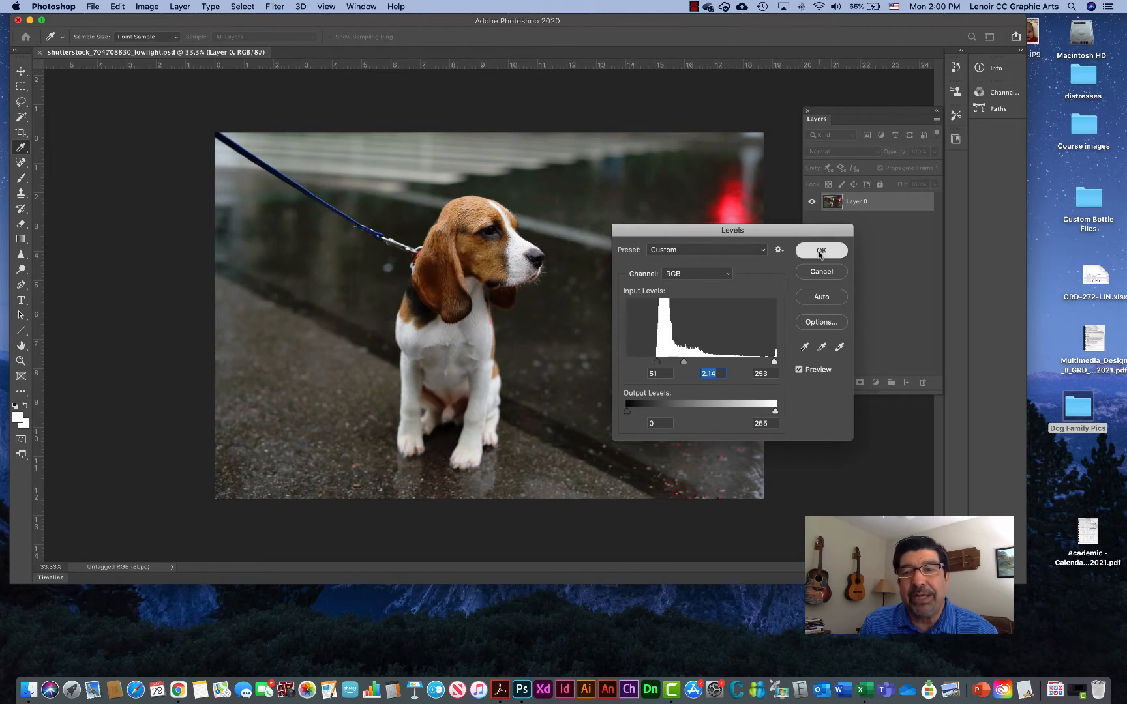
click(821, 253)
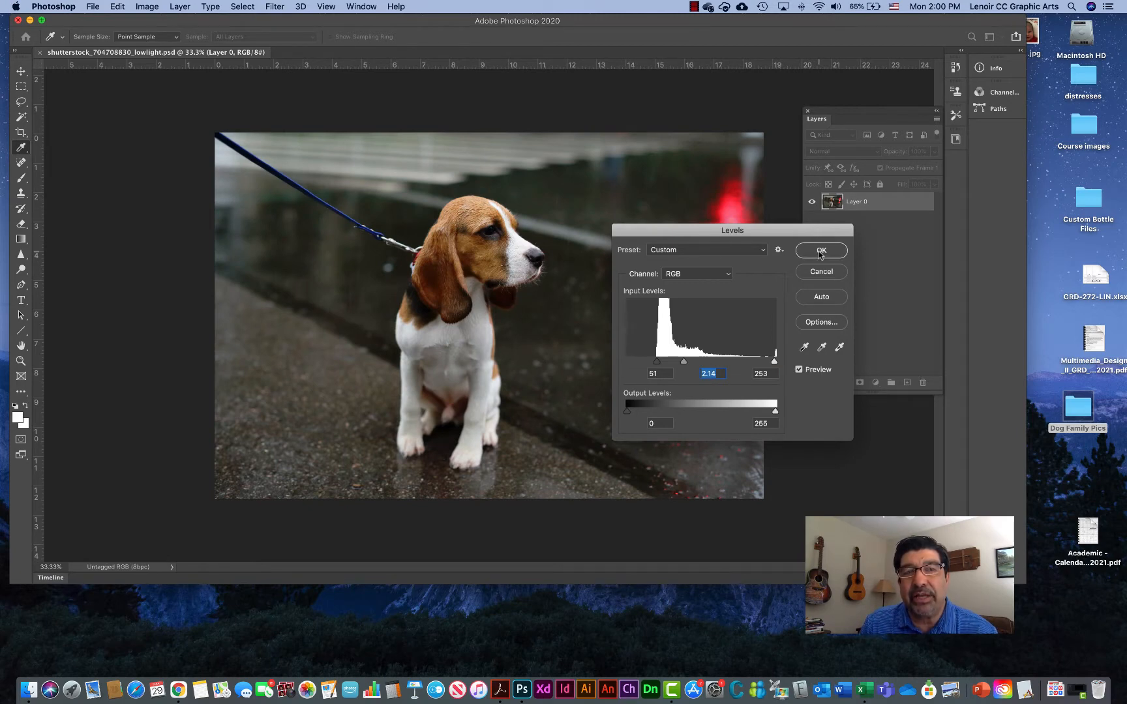
Undo the direct Levels adjustment on Layer 0.
click(145, 6)
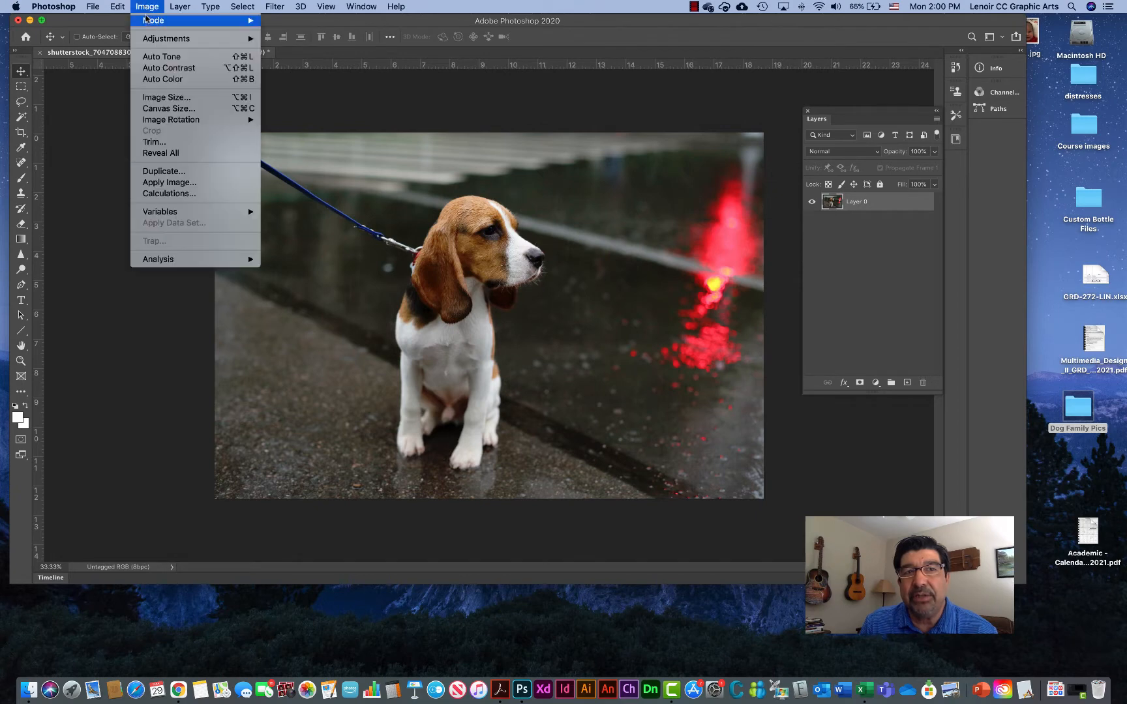
mouse_move(148, 39)
click(147, 5)
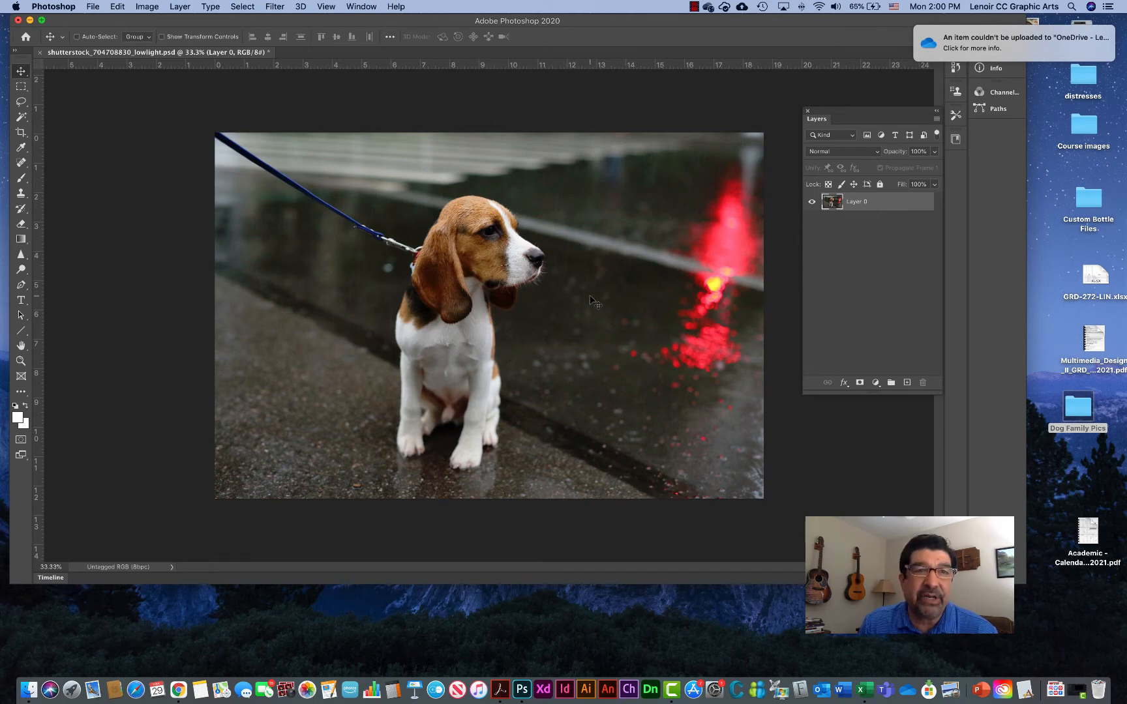
drag(851, 111, 822, 123)
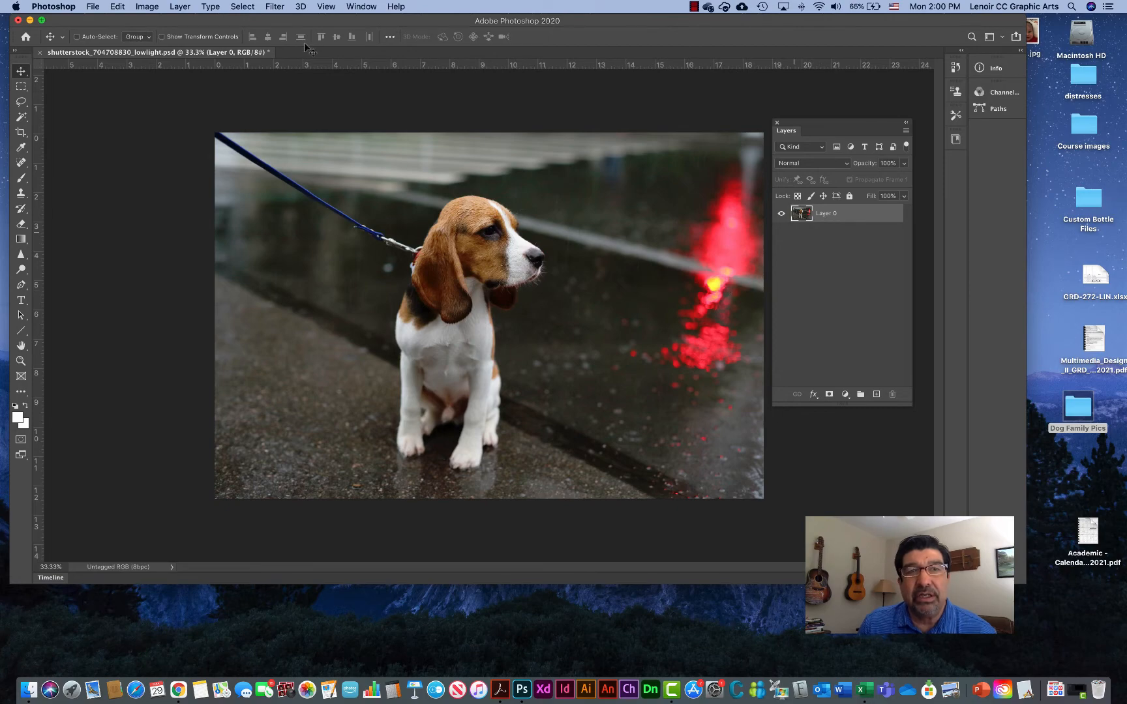
click(117, 7)
click(115, 22)
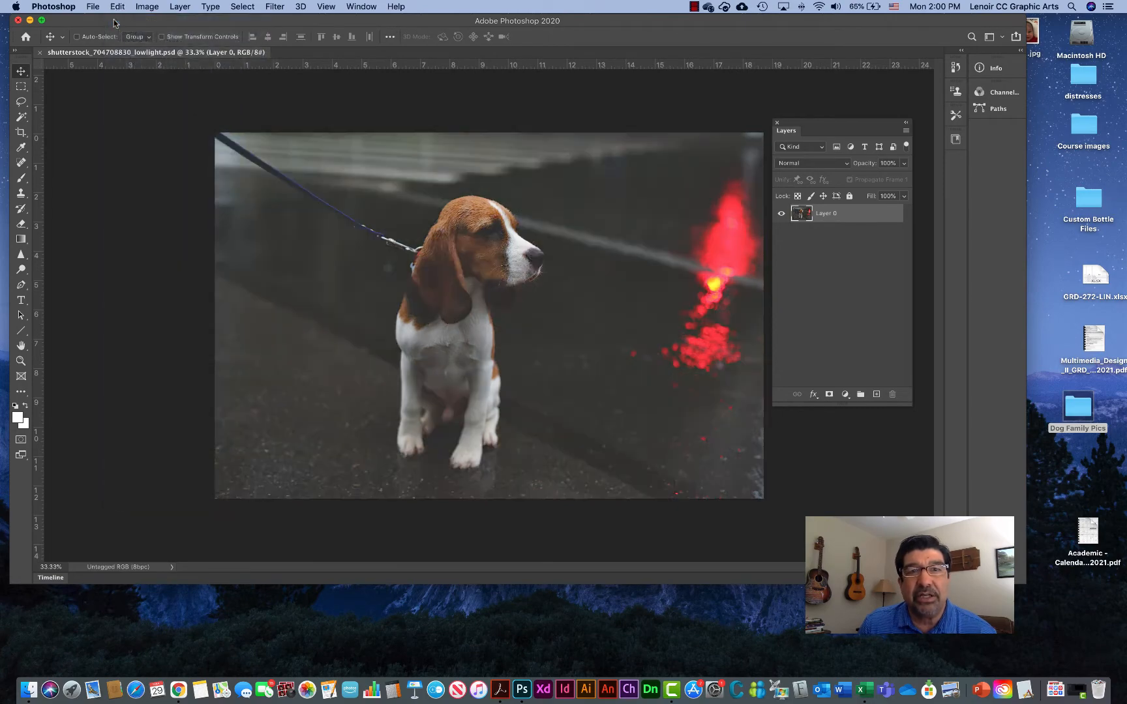
click(113, 4)
click(91, 4)
click(92, 4)
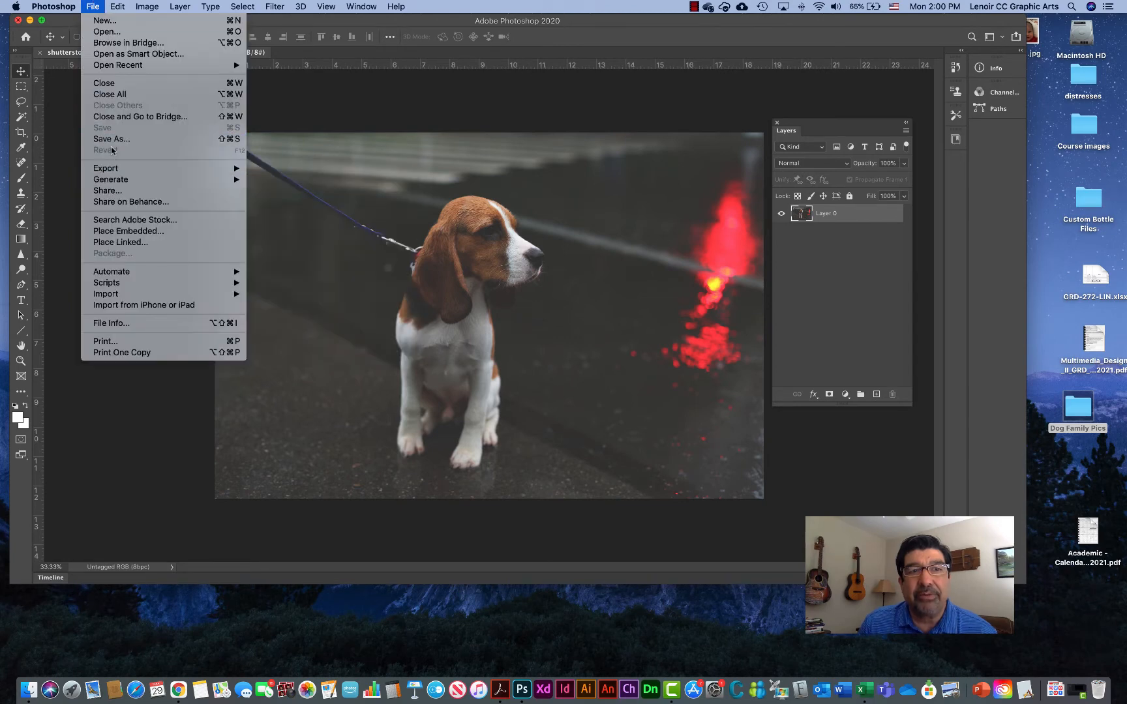
click(136, 5)
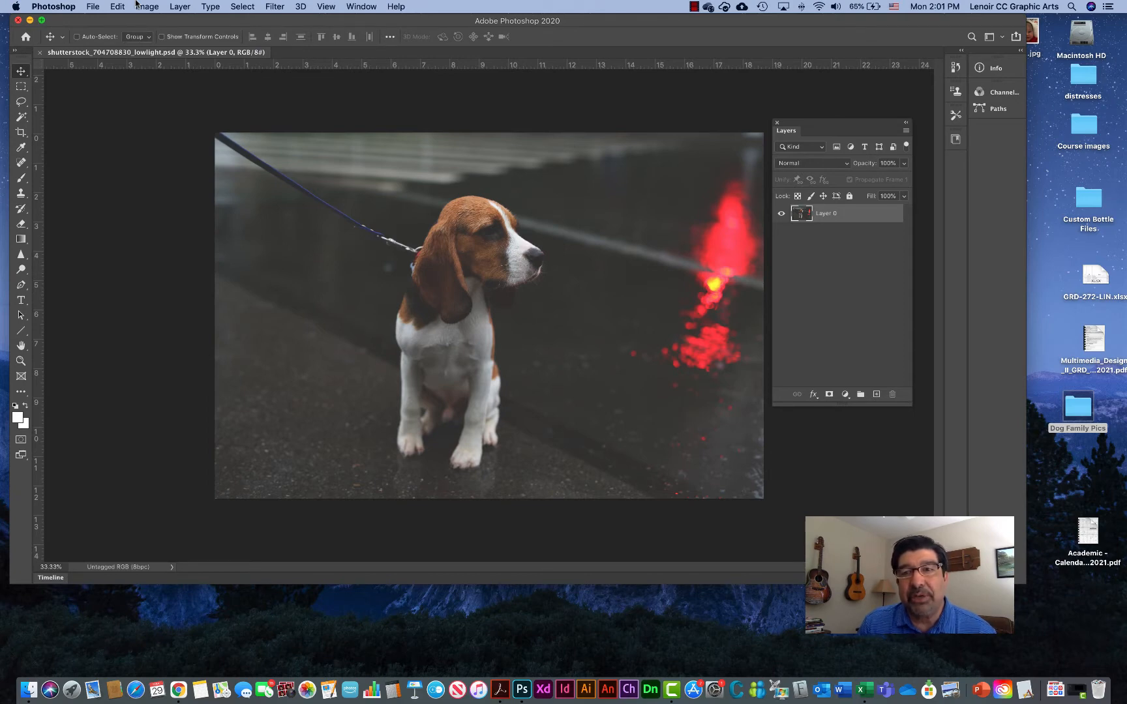
Add a Levels adjustment layer above Layer 0 and arrange the Layers and Properties panels side by side.
drag(799, 125, 795, 135)
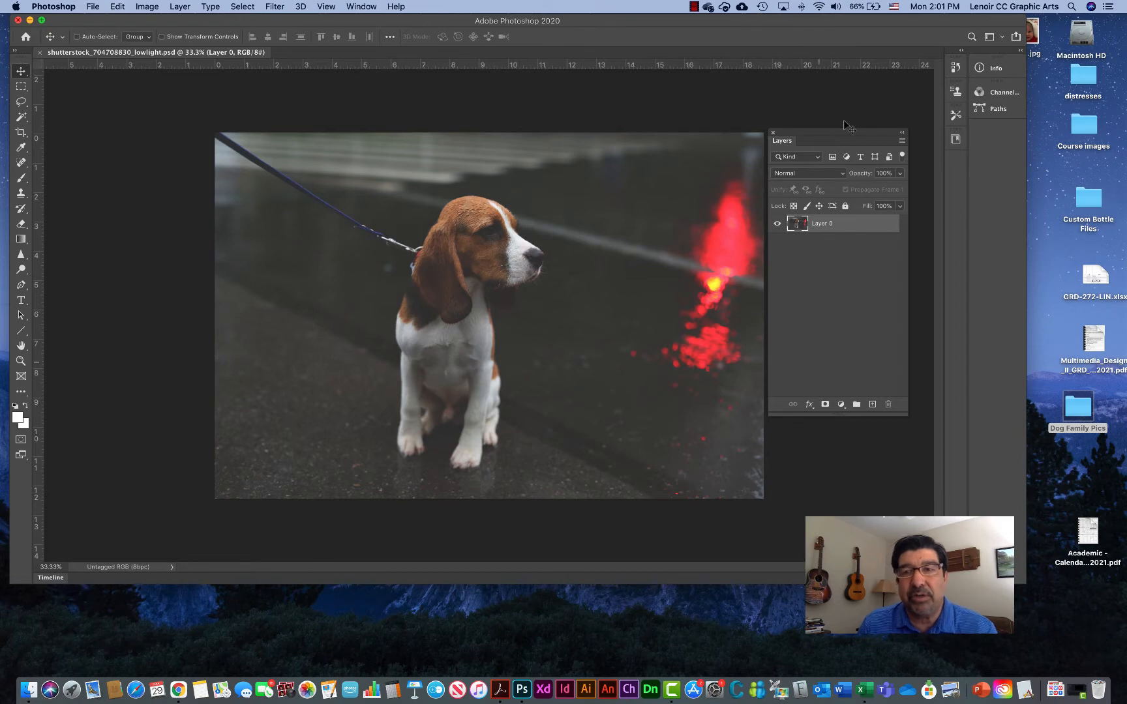
drag(833, 129, 819, 113)
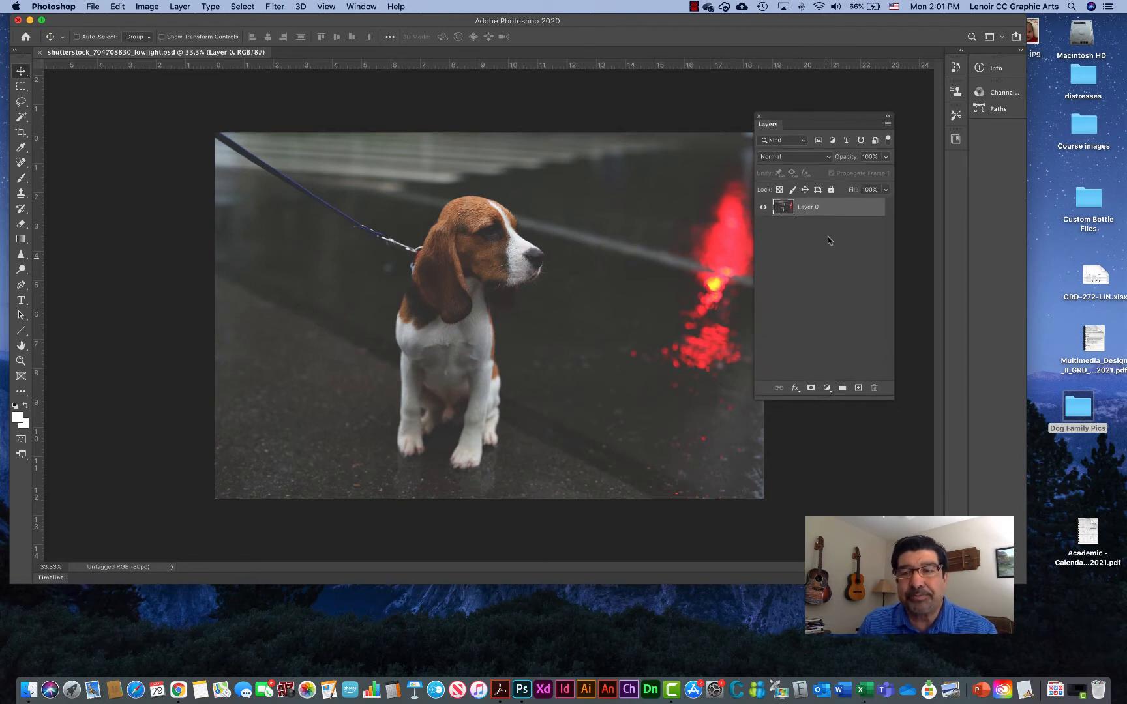
click(826, 389)
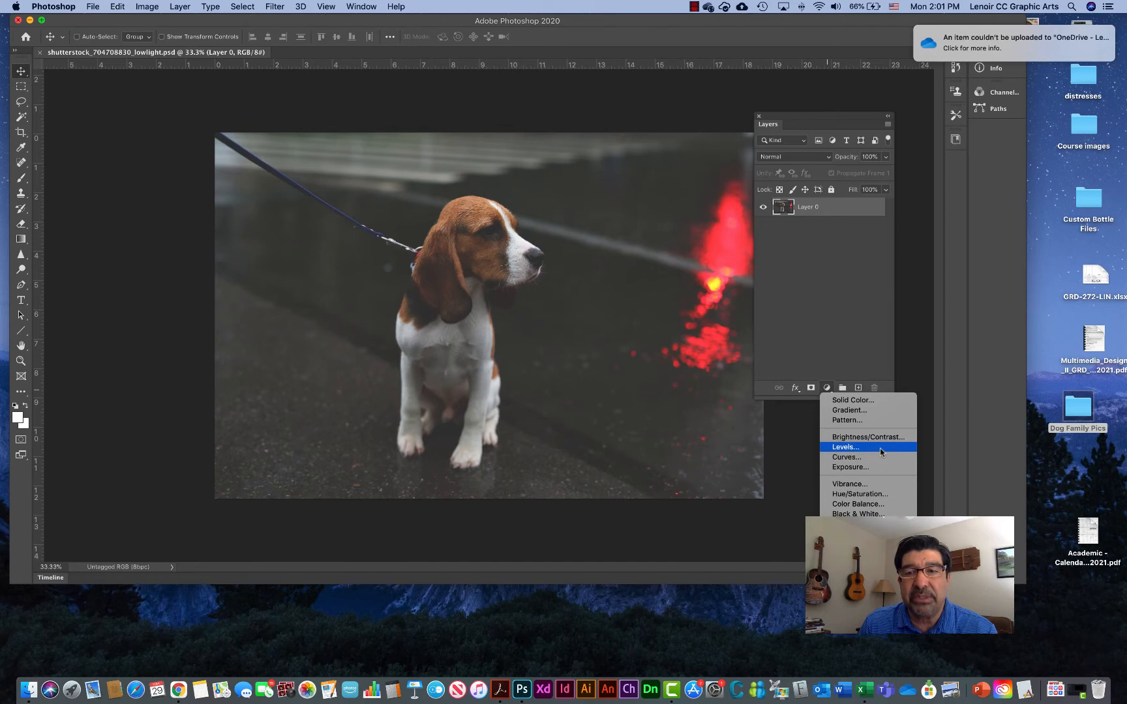
click(879, 448)
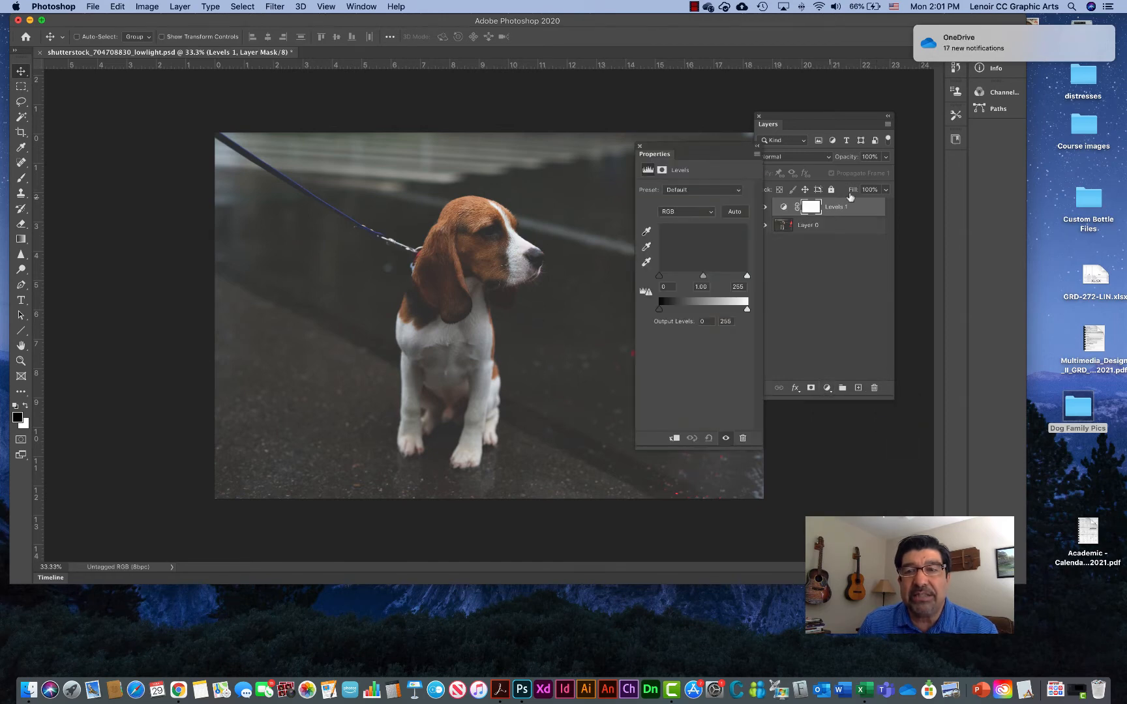
drag(834, 117, 883, 135)
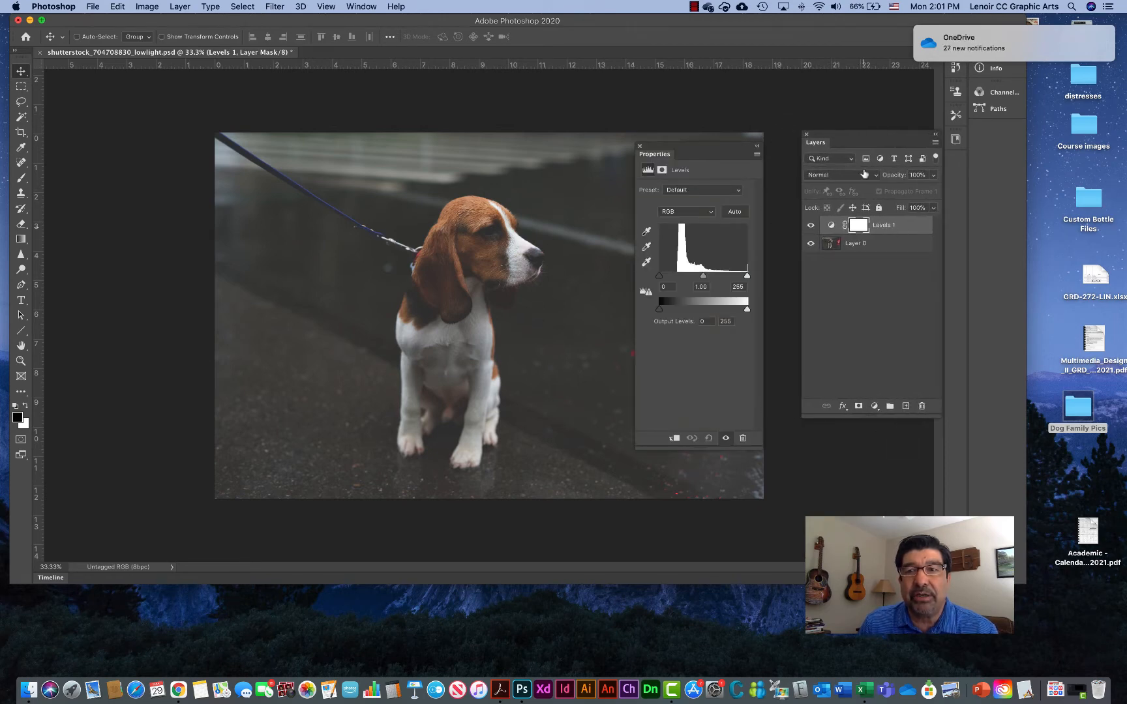
drag(731, 147, 759, 131)
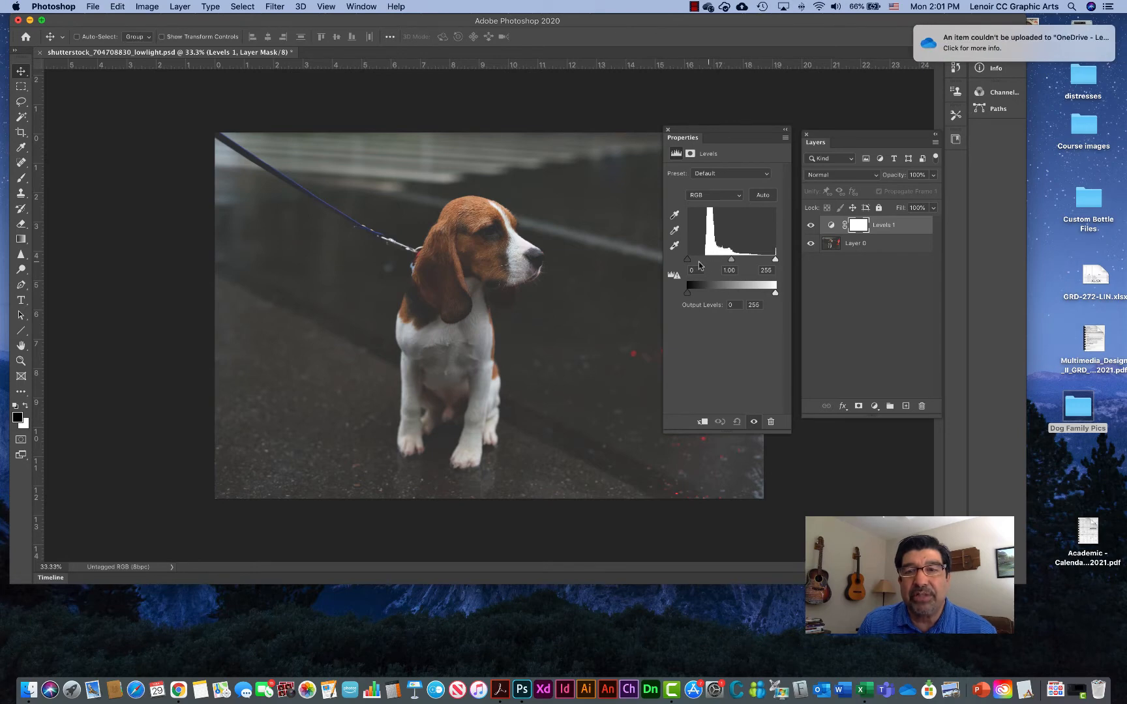
Set the adjustment layer's RGB input levels to 48 for shadows, about 1.38 for midtones and 219 for highlights.
drag(686, 259, 734, 260)
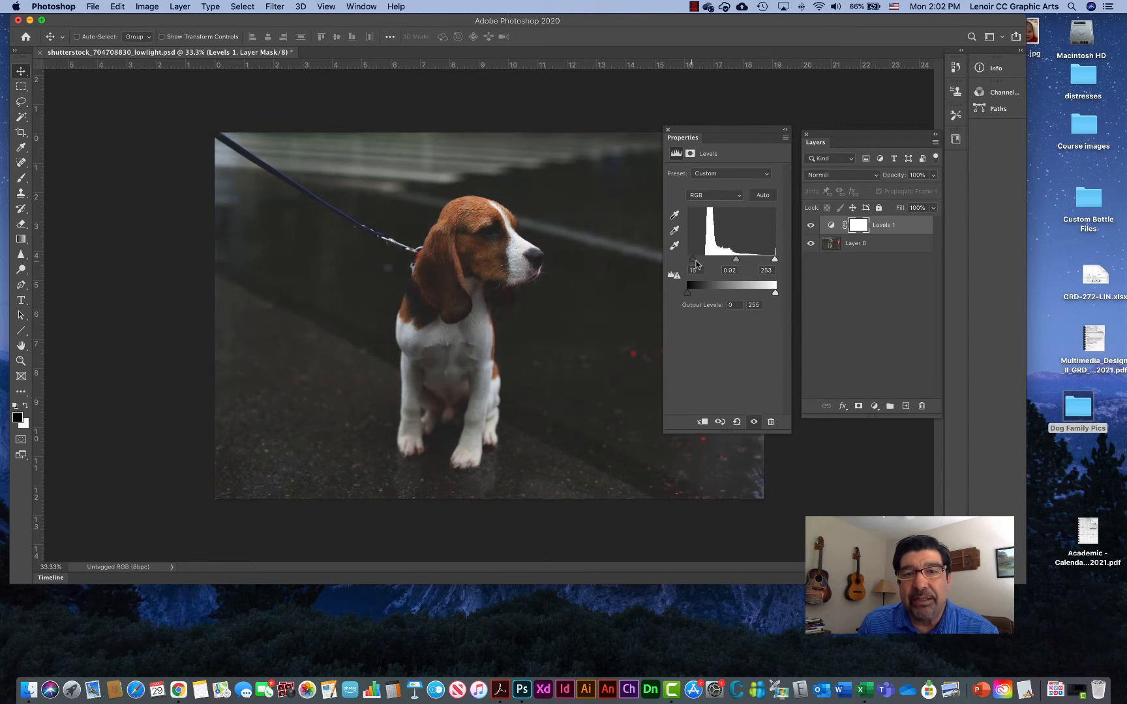
mouse_move(689, 261)
mouse_down()
mouse_move(764, 260)
mouse_move(706, 260)
mouse_up()
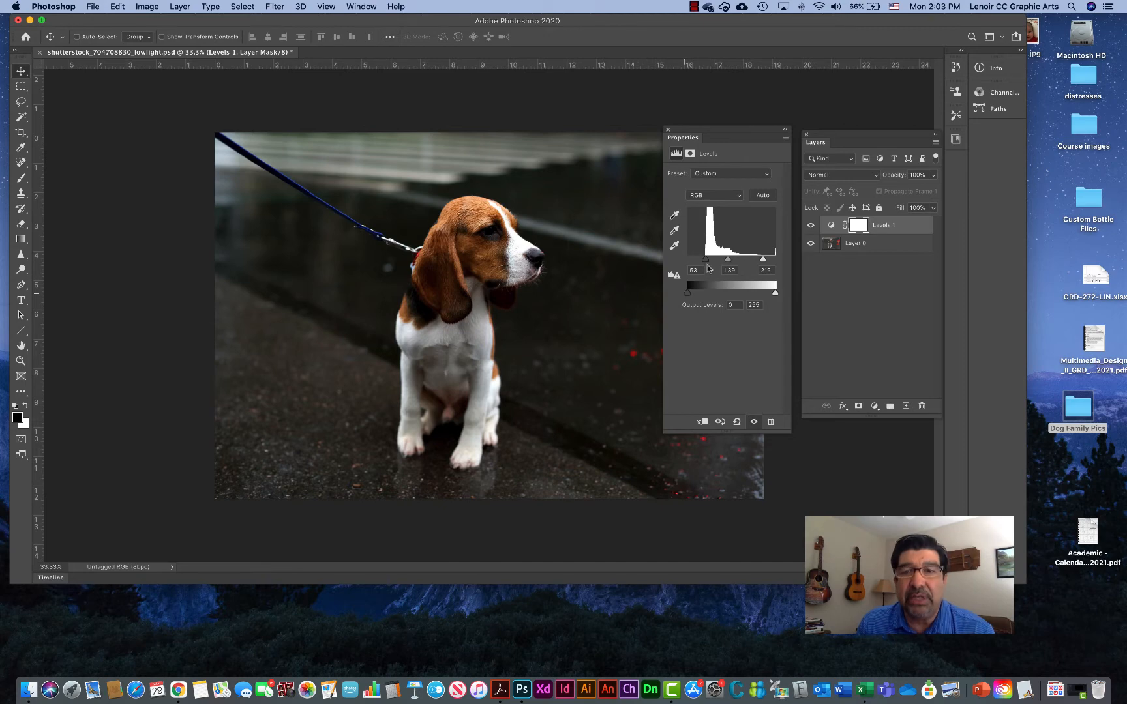
drag(706, 262, 702, 261)
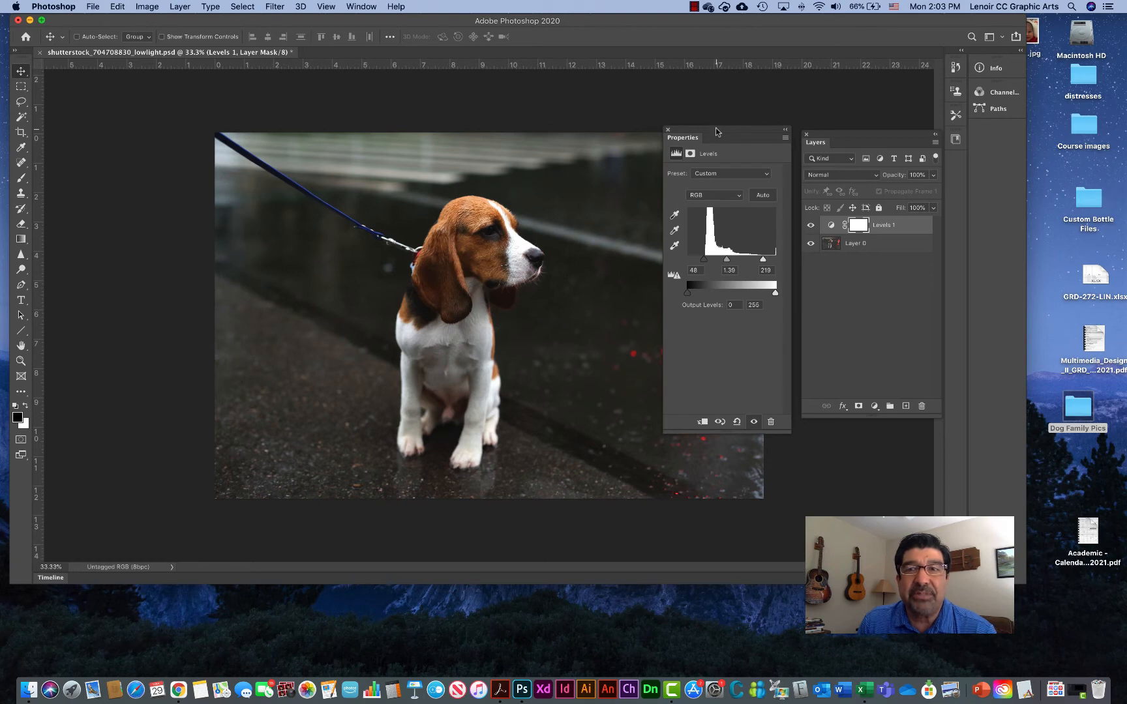
Move the Properties panel off the photo and toggle the Levels 1 layer's visibility to compare before and after.
drag(715, 132, 1010, 147)
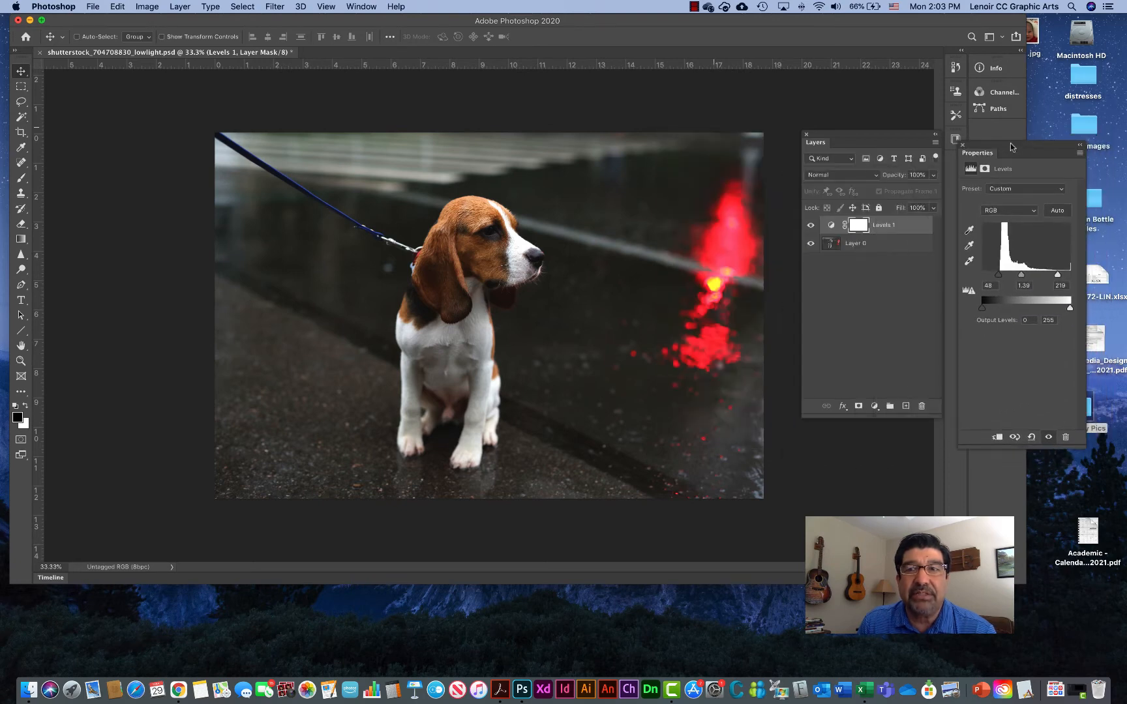
click(811, 226)
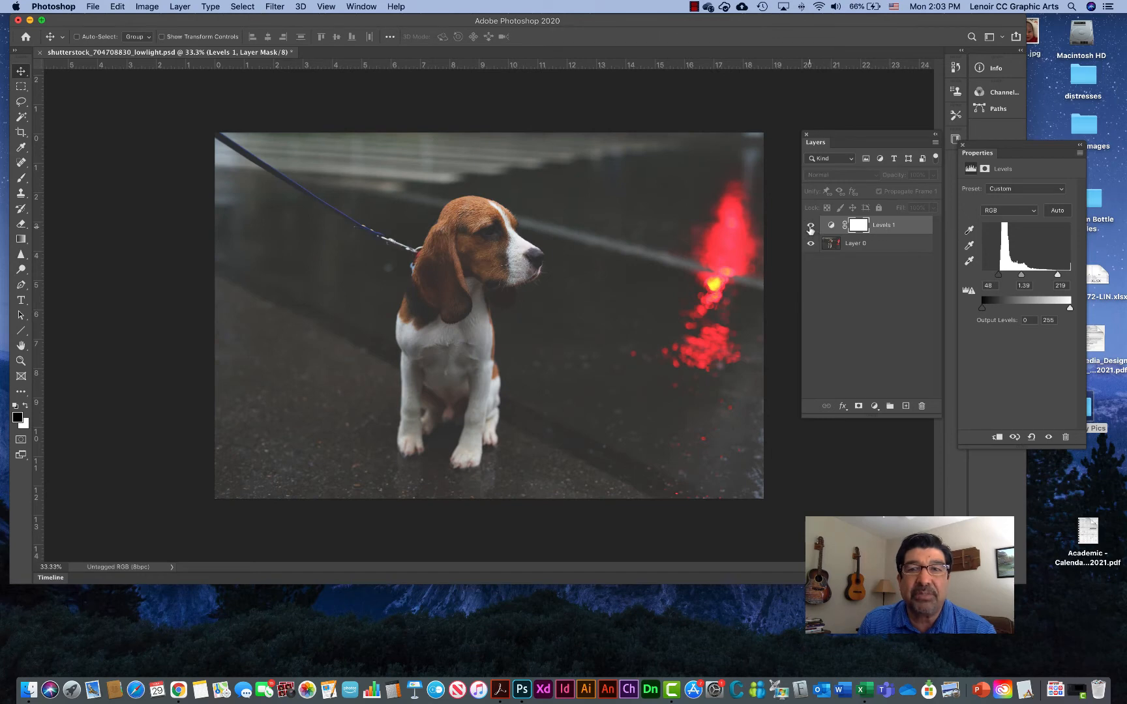
click(810, 225)
click(810, 225)
click(811, 226)
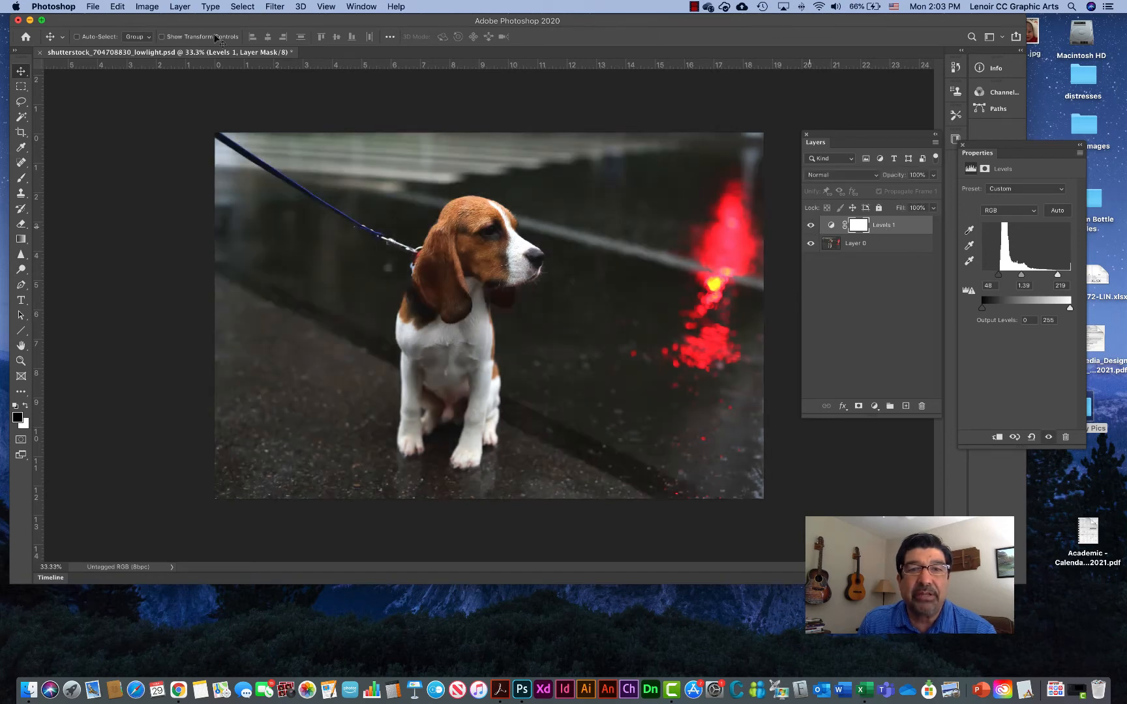
Save the layered photo as shutterstock_704708830_lowlight.psd on the Desktop in Photoshop format with Layers and Maximize Compatibility on.
click(93, 7)
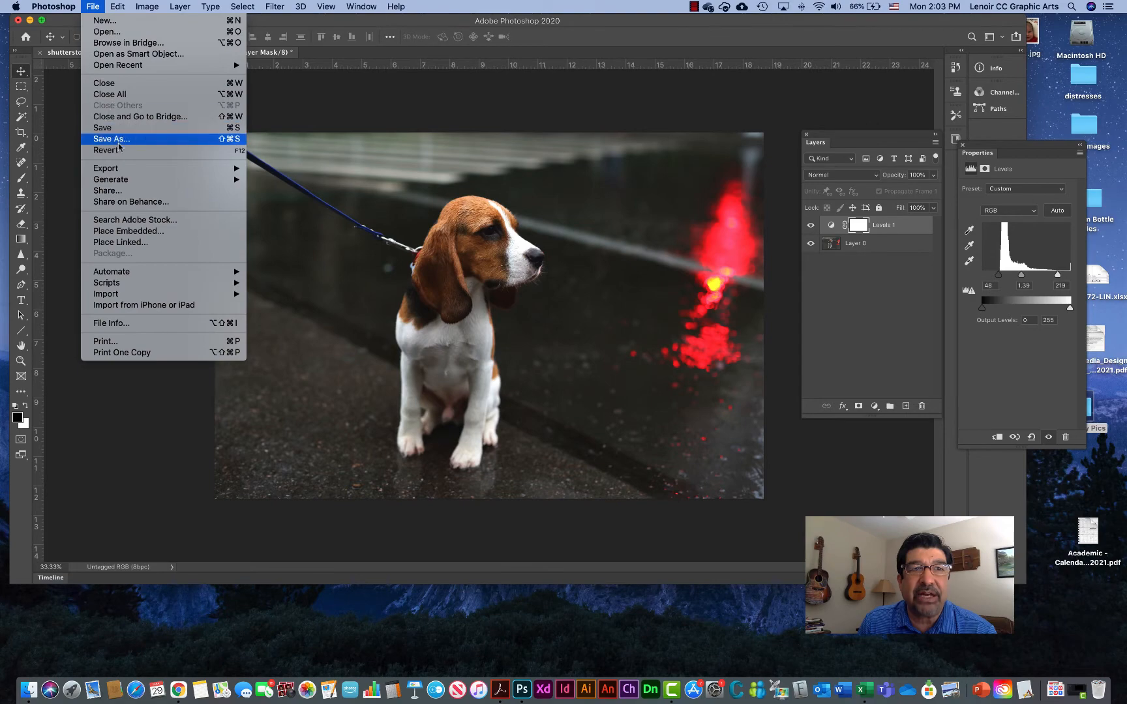
click(369, 182)
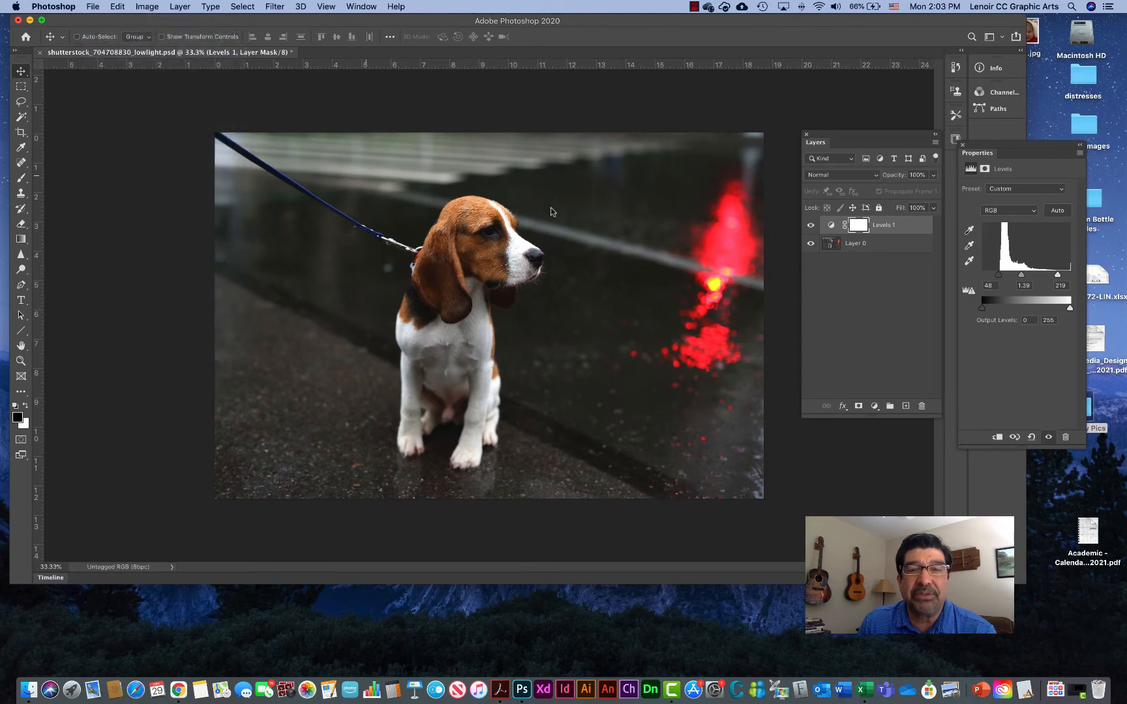
key(super+shift+s)
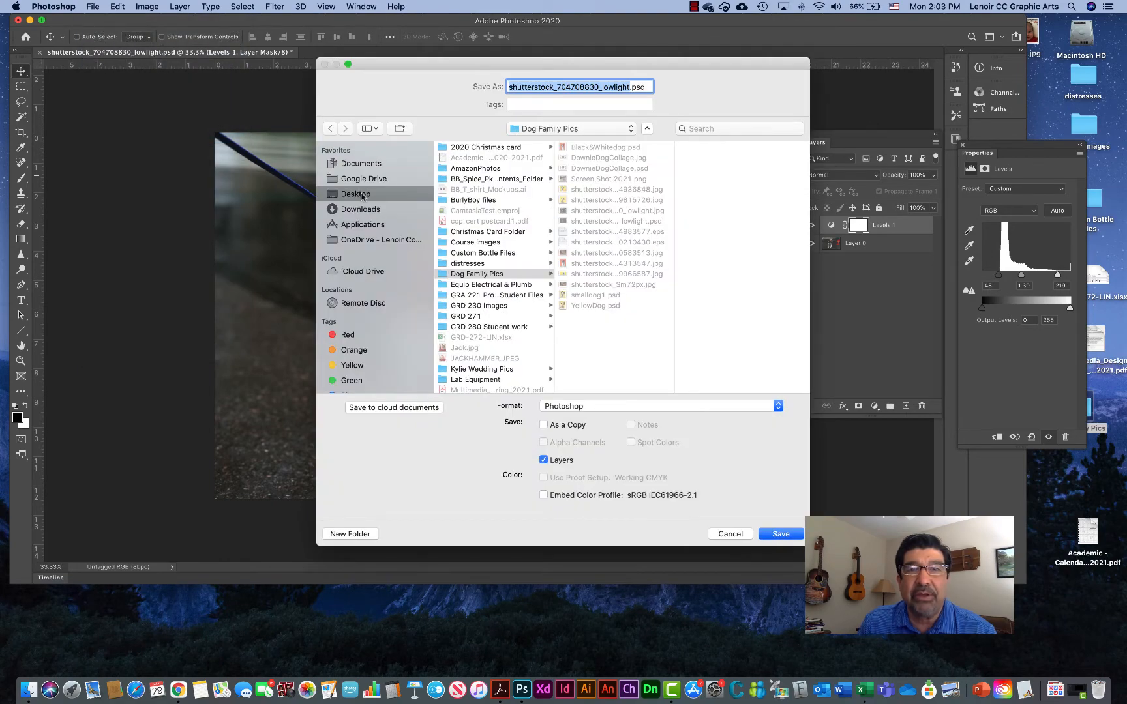
click(362, 194)
click(786, 533)
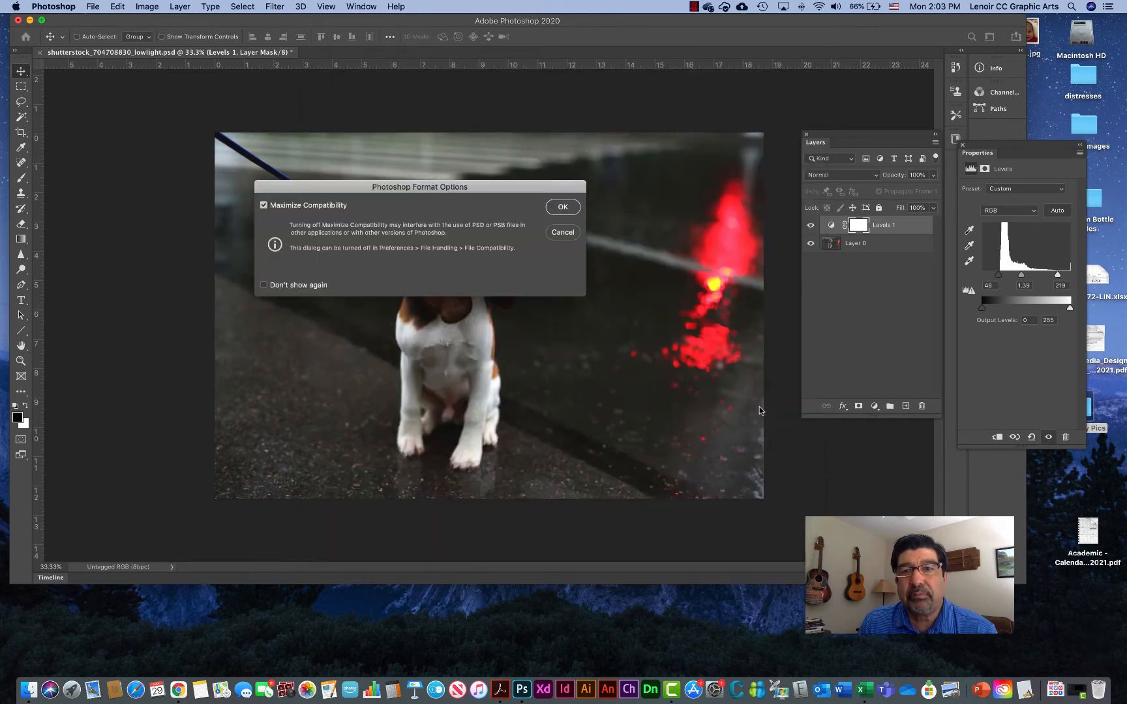
click(562, 206)
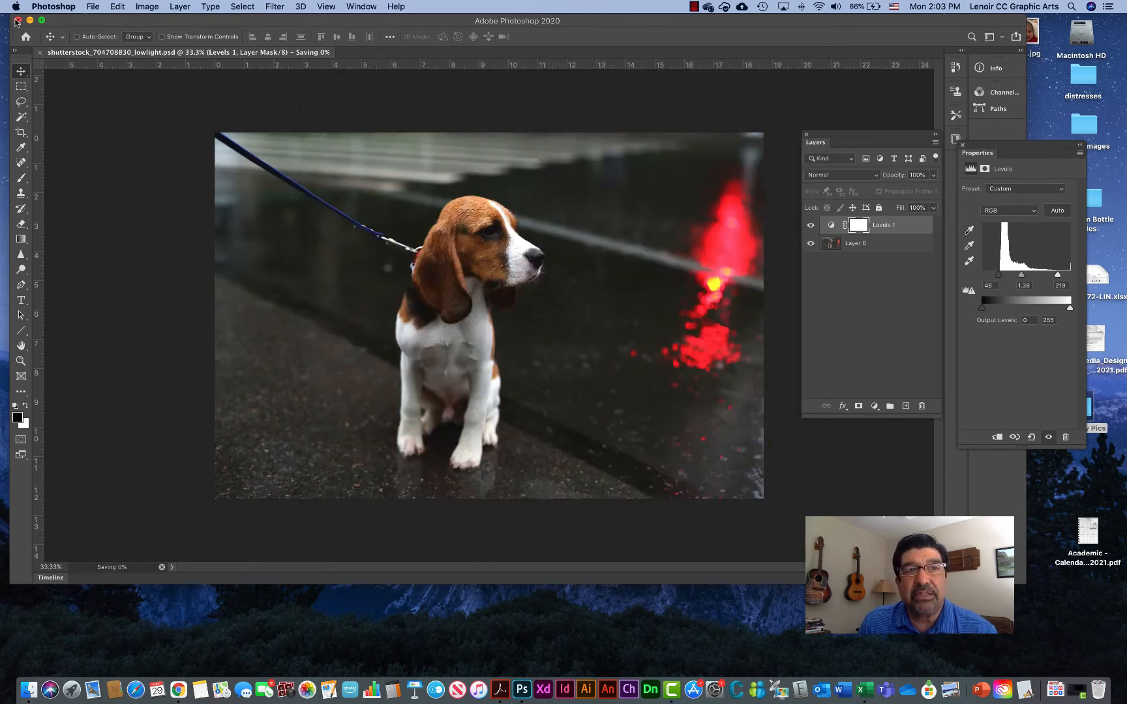
Close the document, its application window and the Dog Family Pics folder, and reopen the saved PSD from the desktop in Photoshop.
click(17, 21)
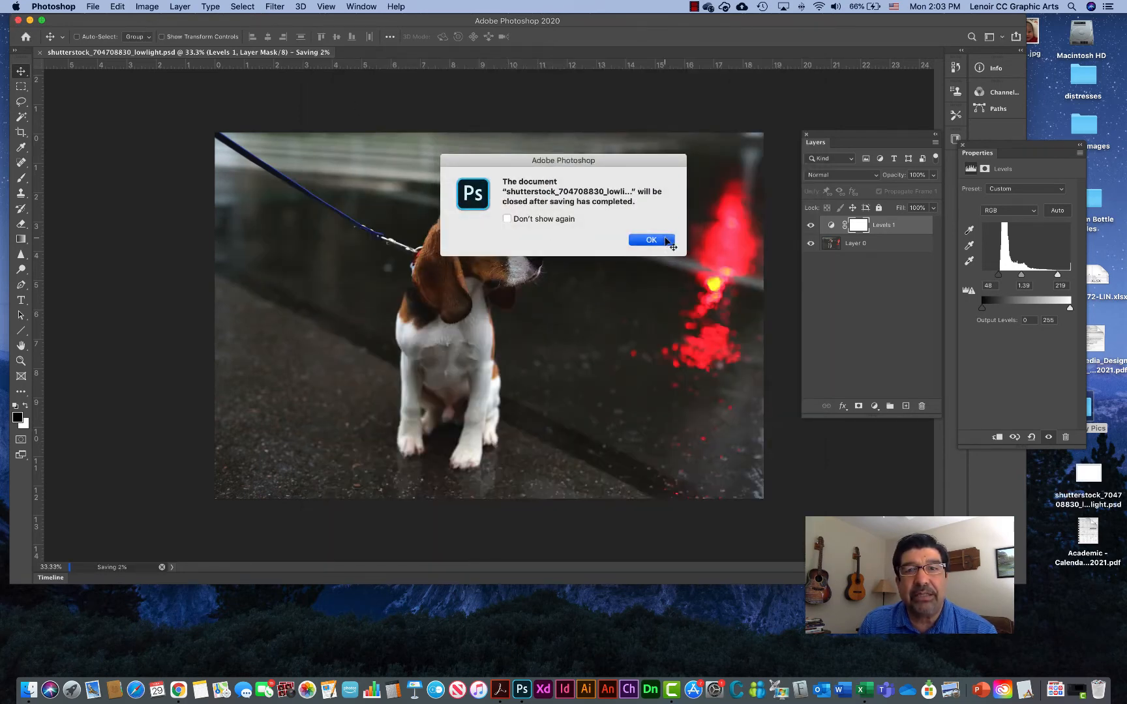
click(665, 240)
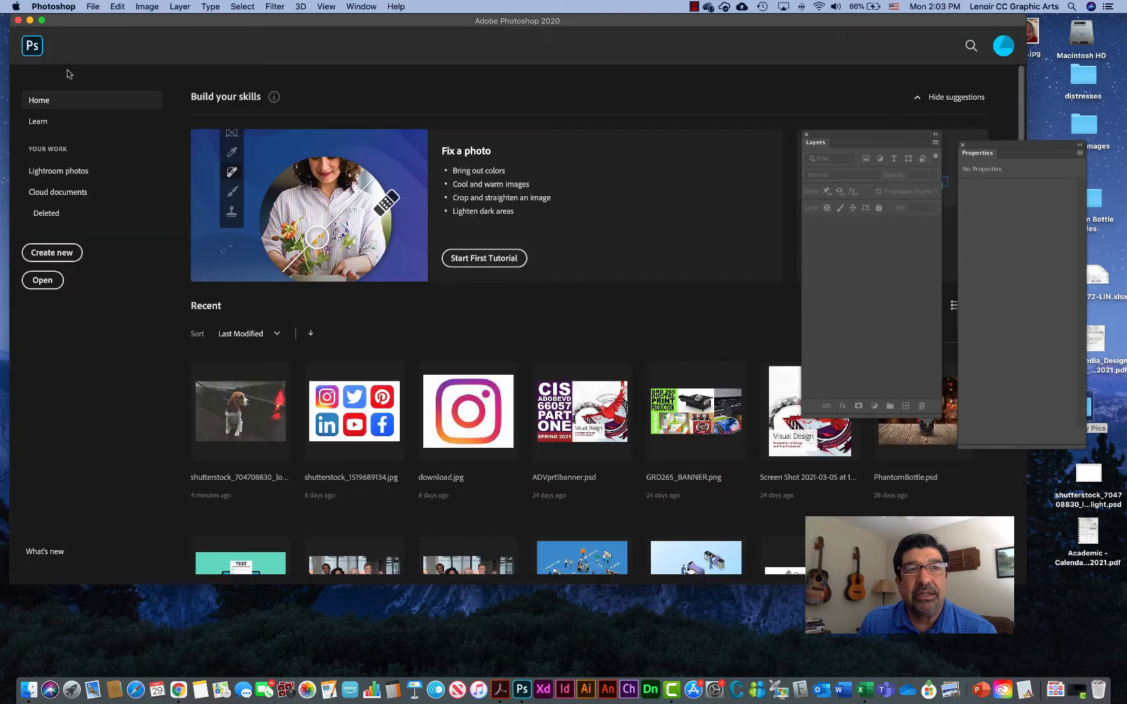
click(17, 21)
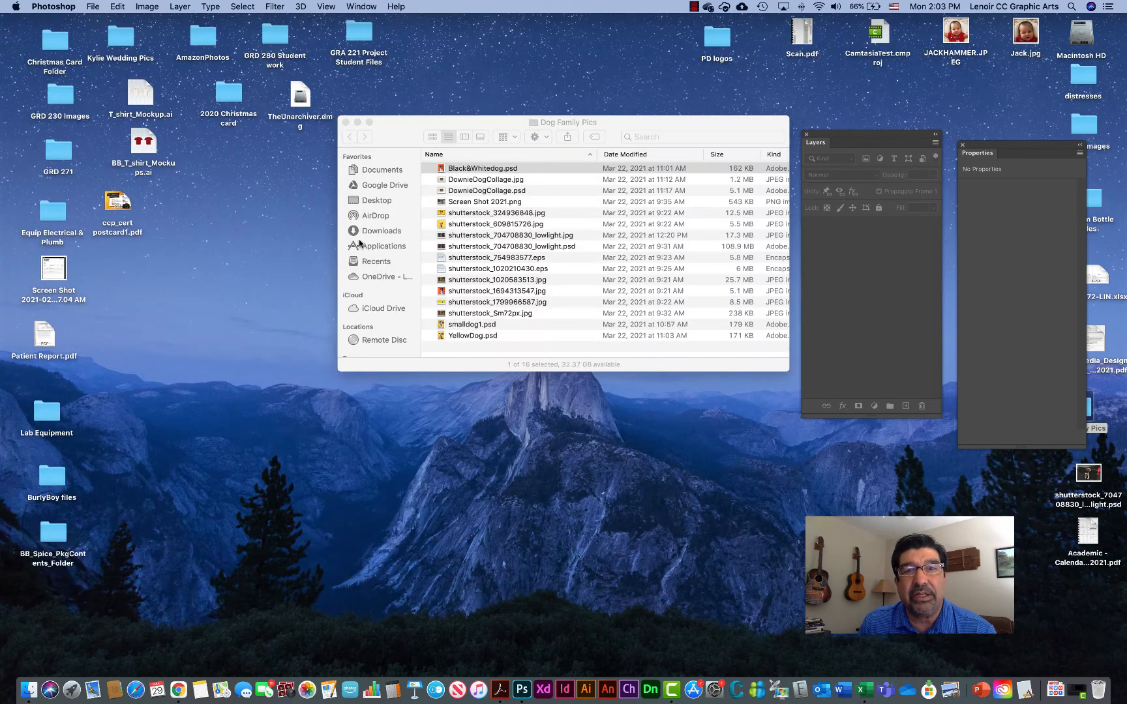
click(402, 440)
click(346, 122)
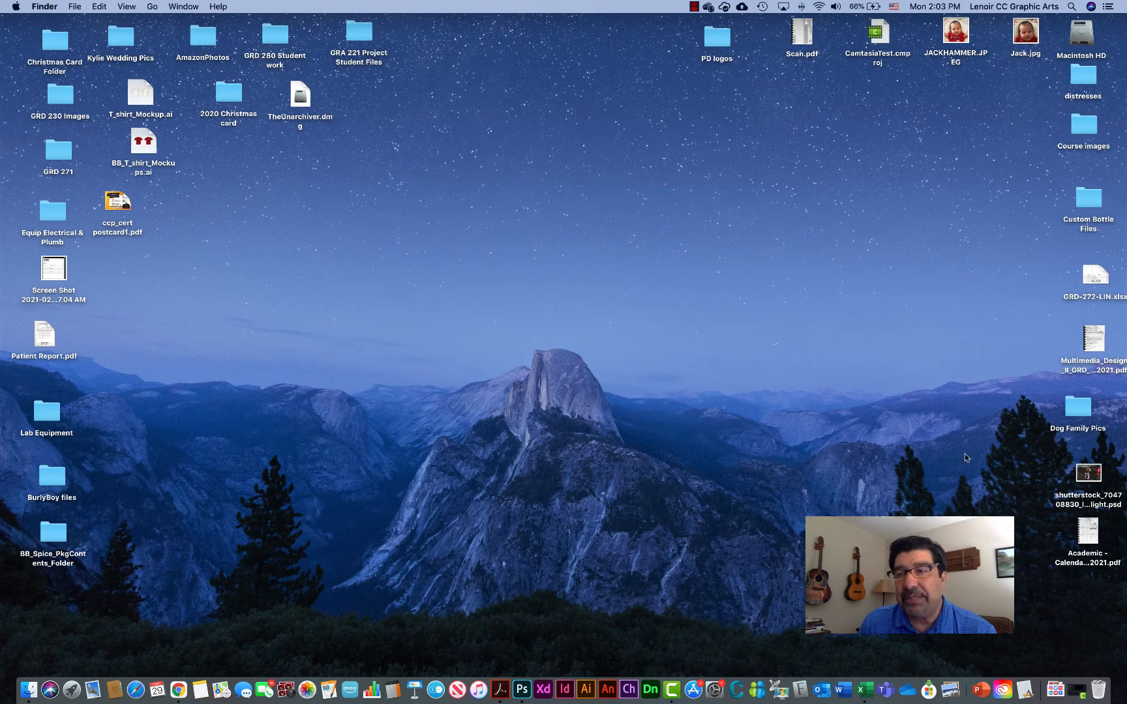
drag(1088, 472, 521, 688)
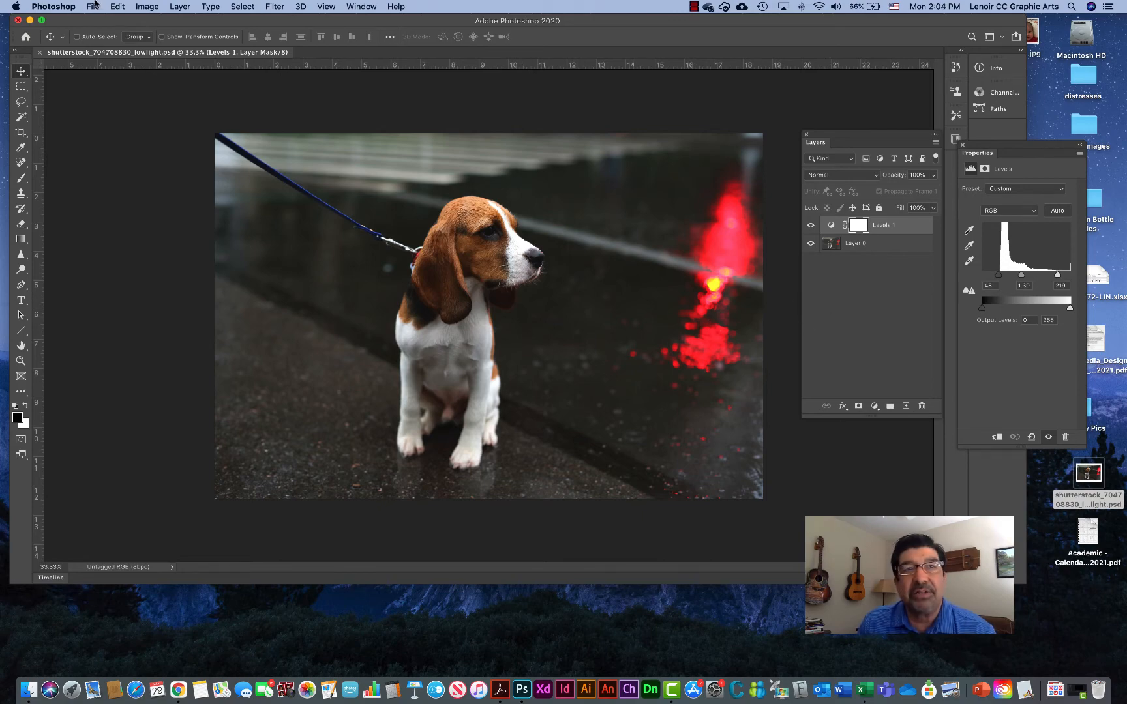
Save a PNG copy of the photo to the Desktop with the Large file size option.
click(93, 6)
click(108, 140)
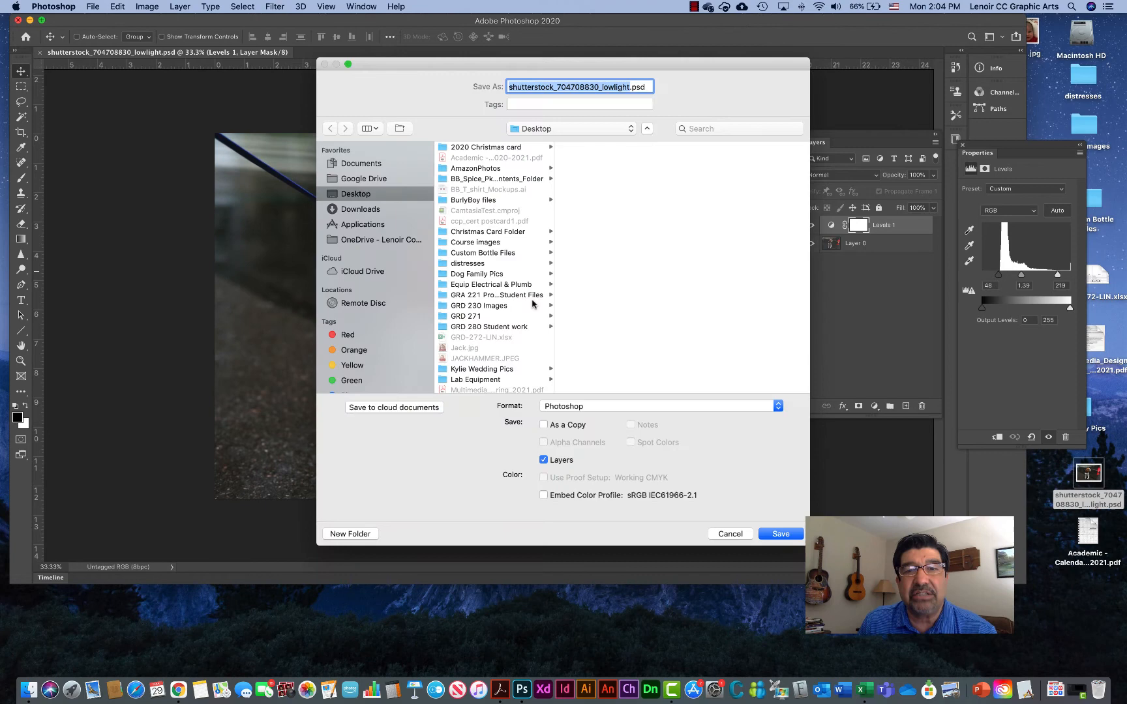
click(663, 410)
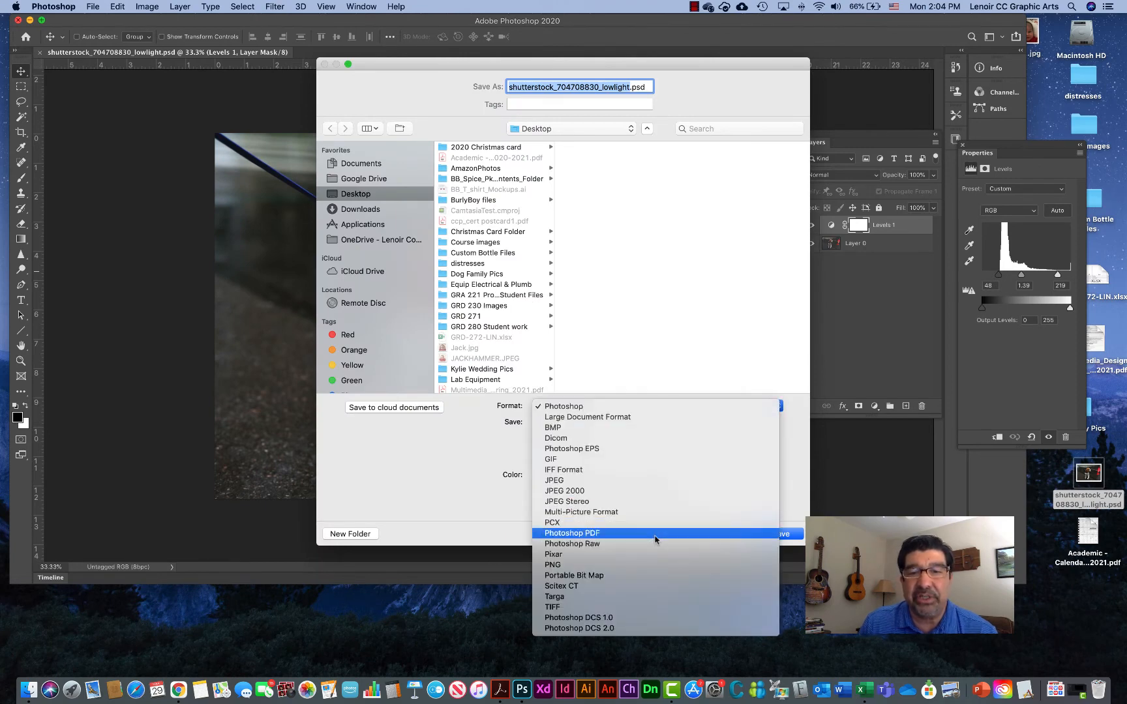
key(Escape)
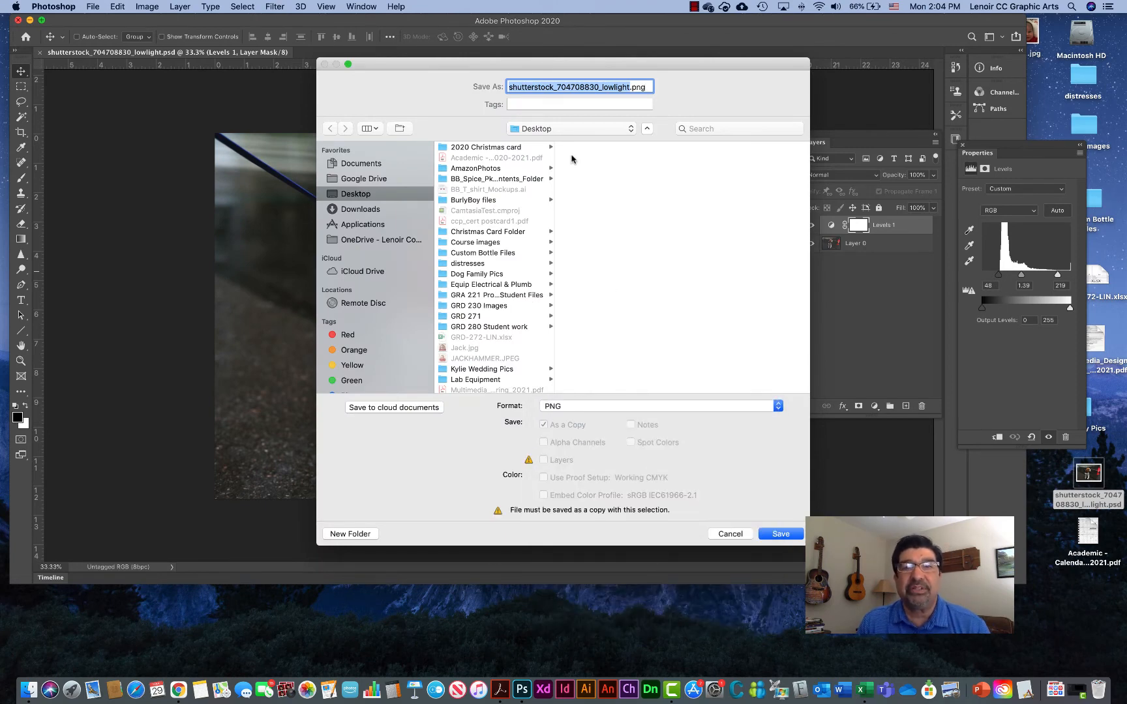
click(785, 534)
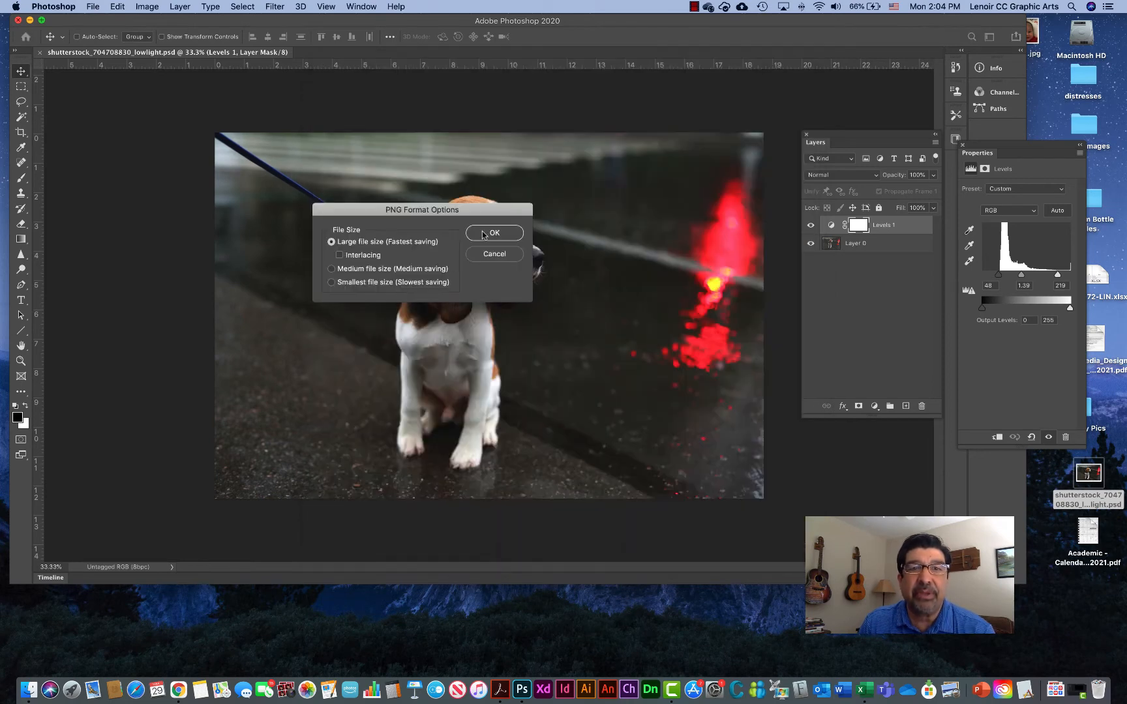
click(483, 234)
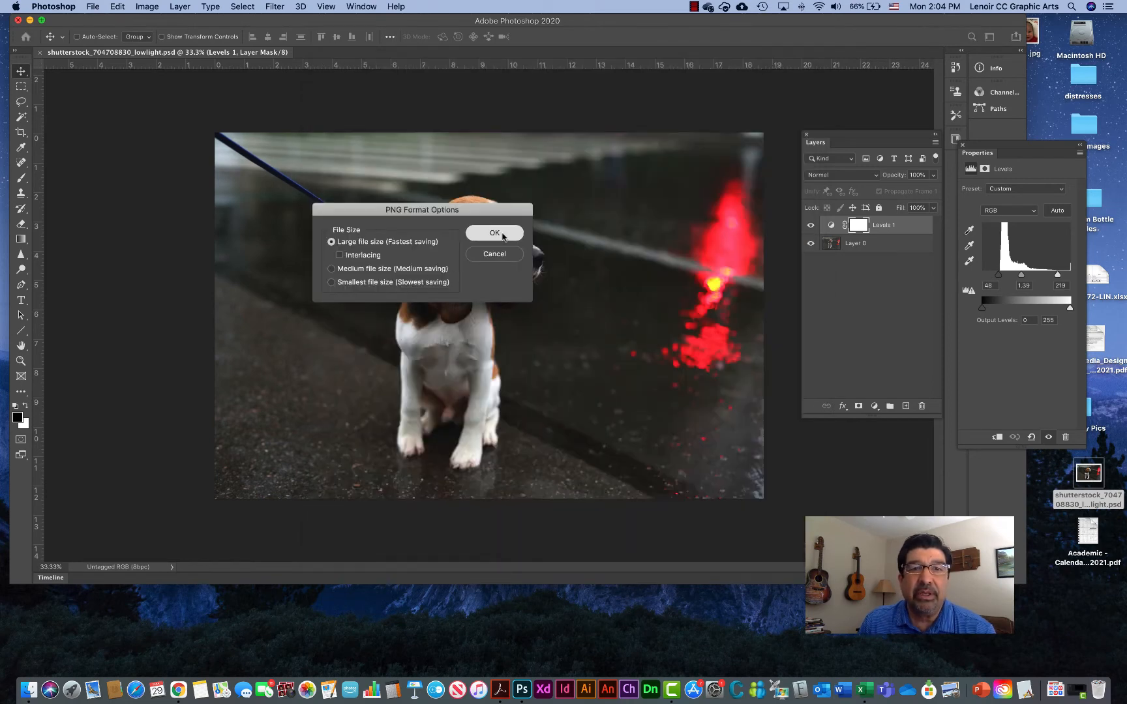
Close the document after saving, put the window away and reopen shutterstock_704708830_lowlight.psd from the desktop.
click(18, 21)
click(657, 243)
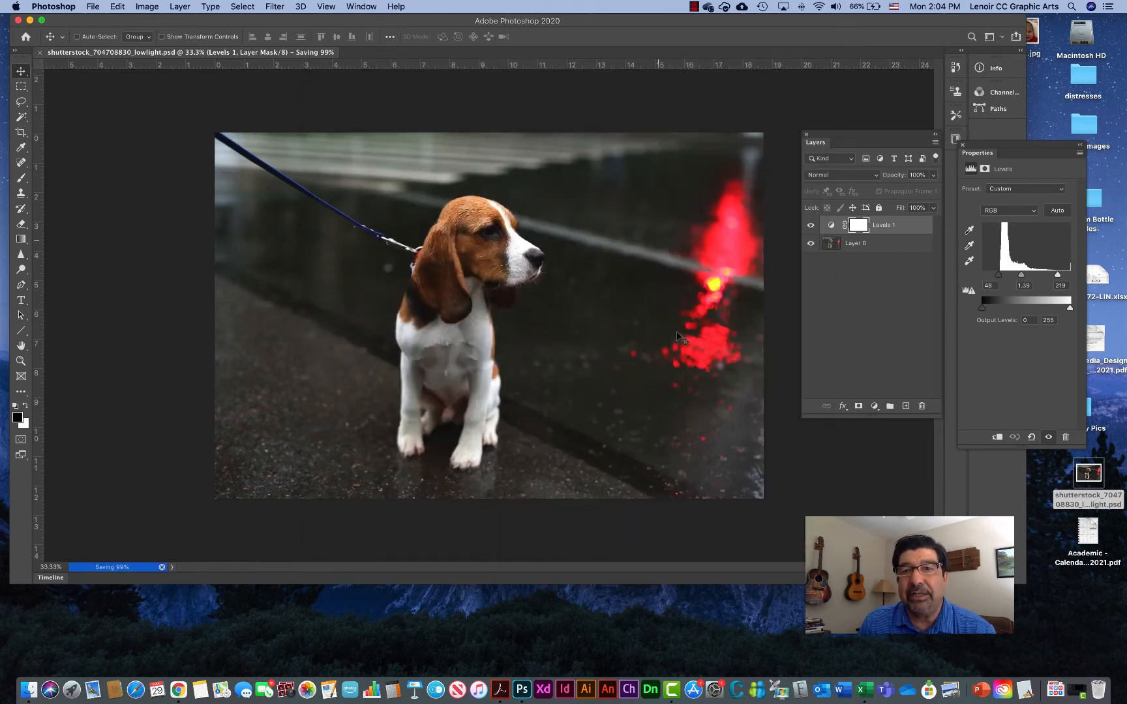
click(19, 21)
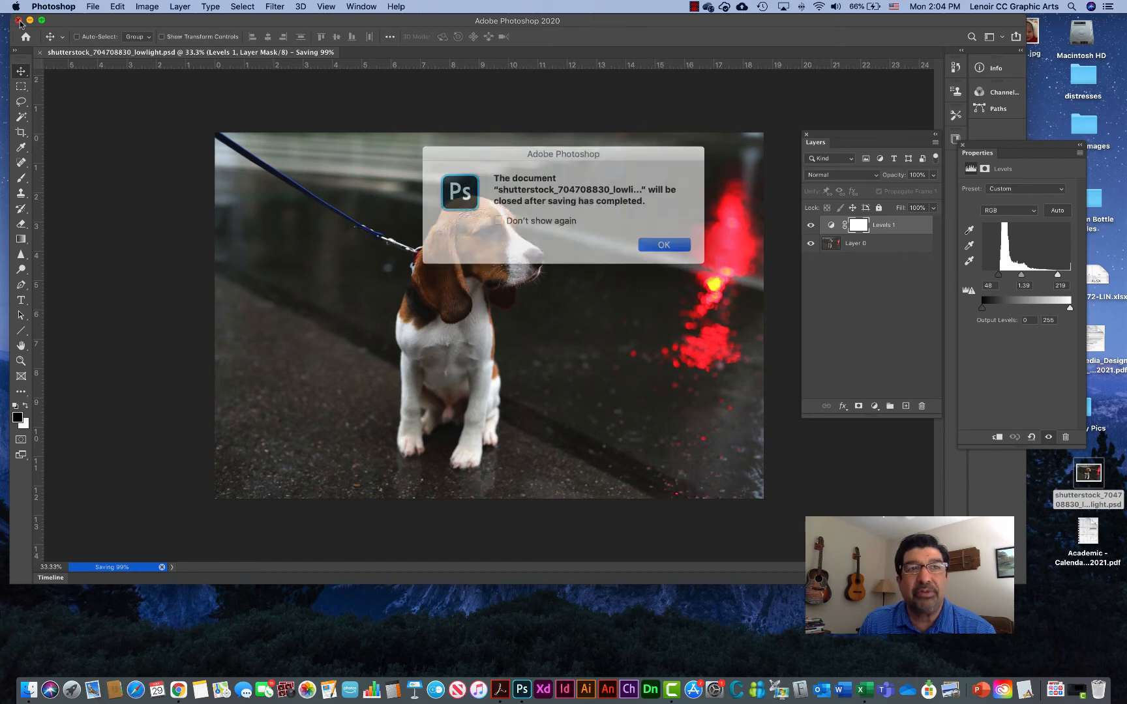
click(651, 241)
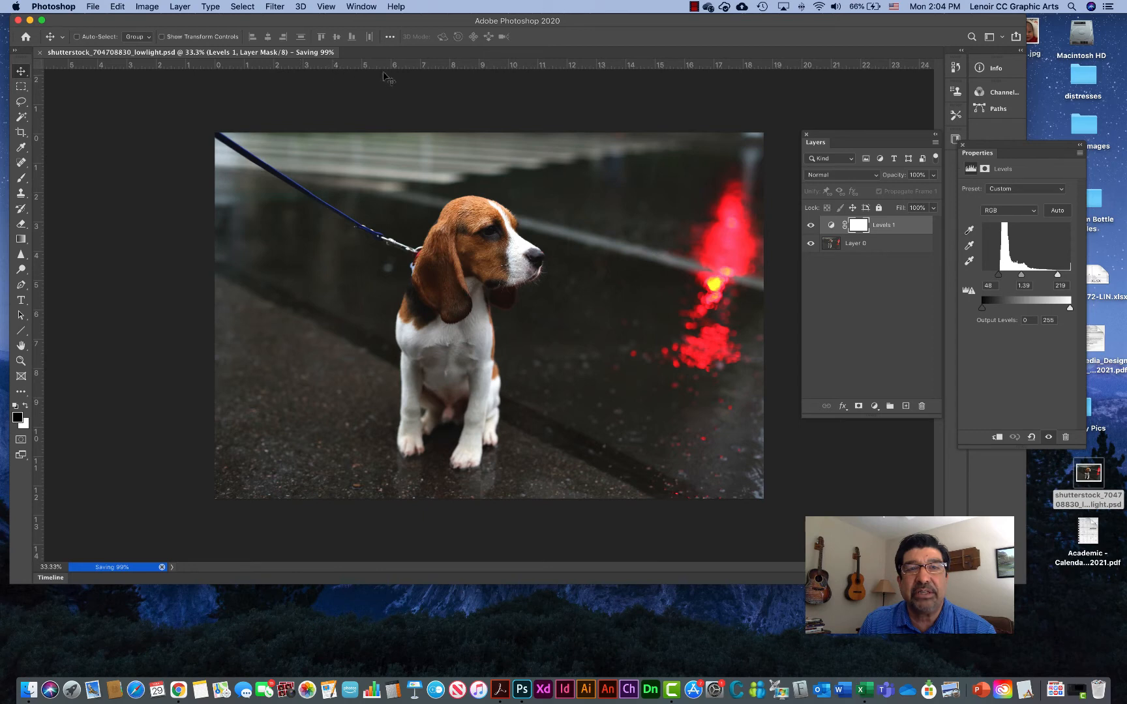
drag(395, 19, 397, 27)
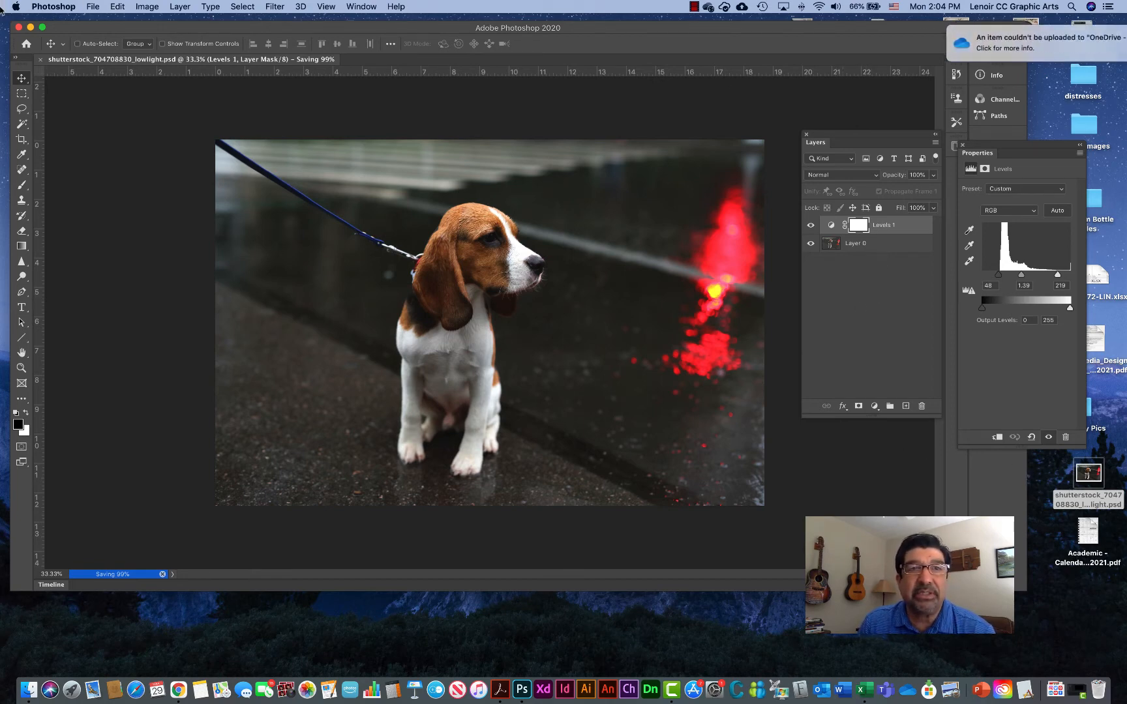
click(29, 28)
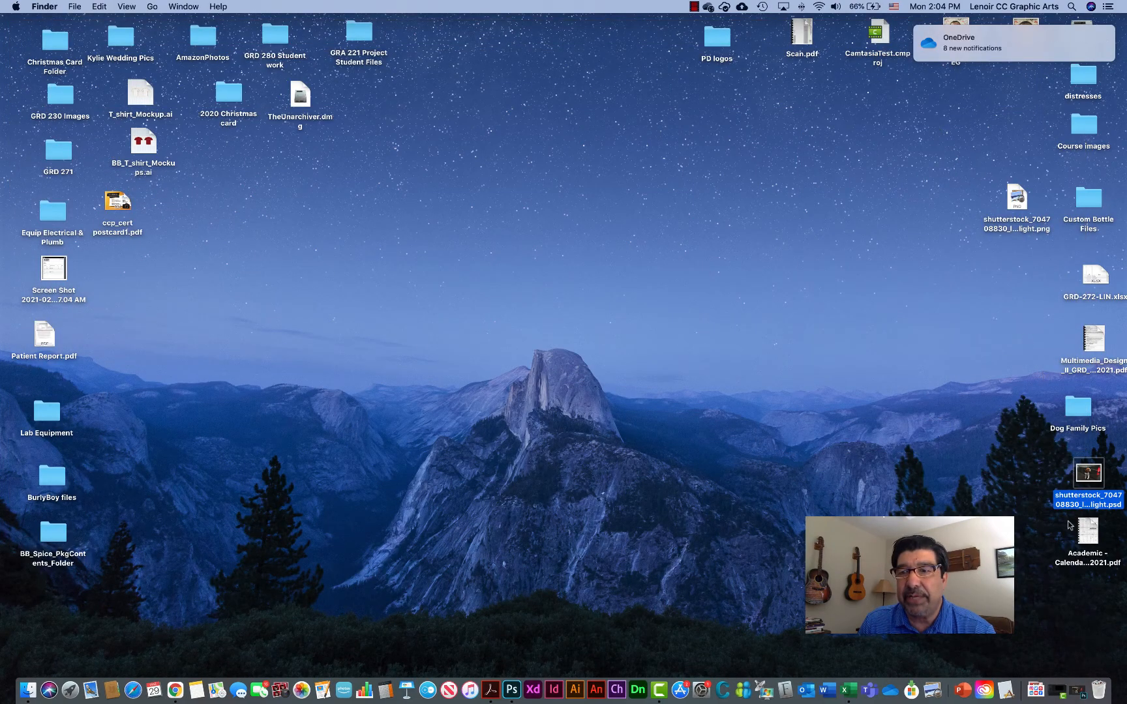
double_click(1101, 467)
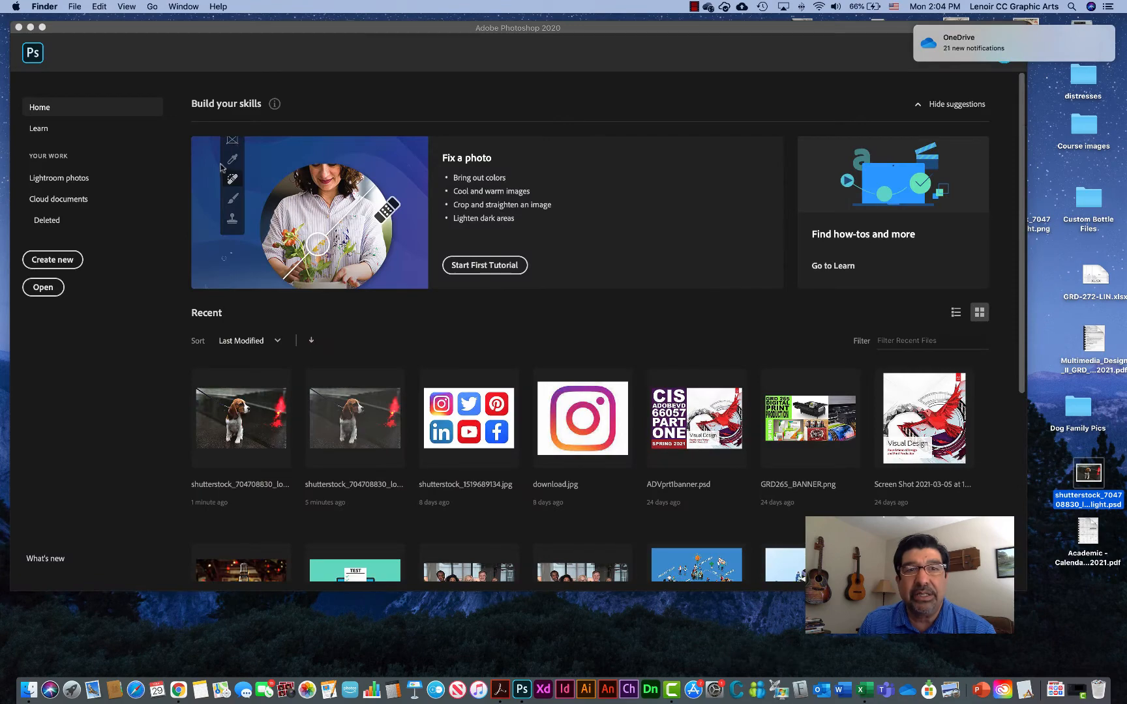
click(19, 27)
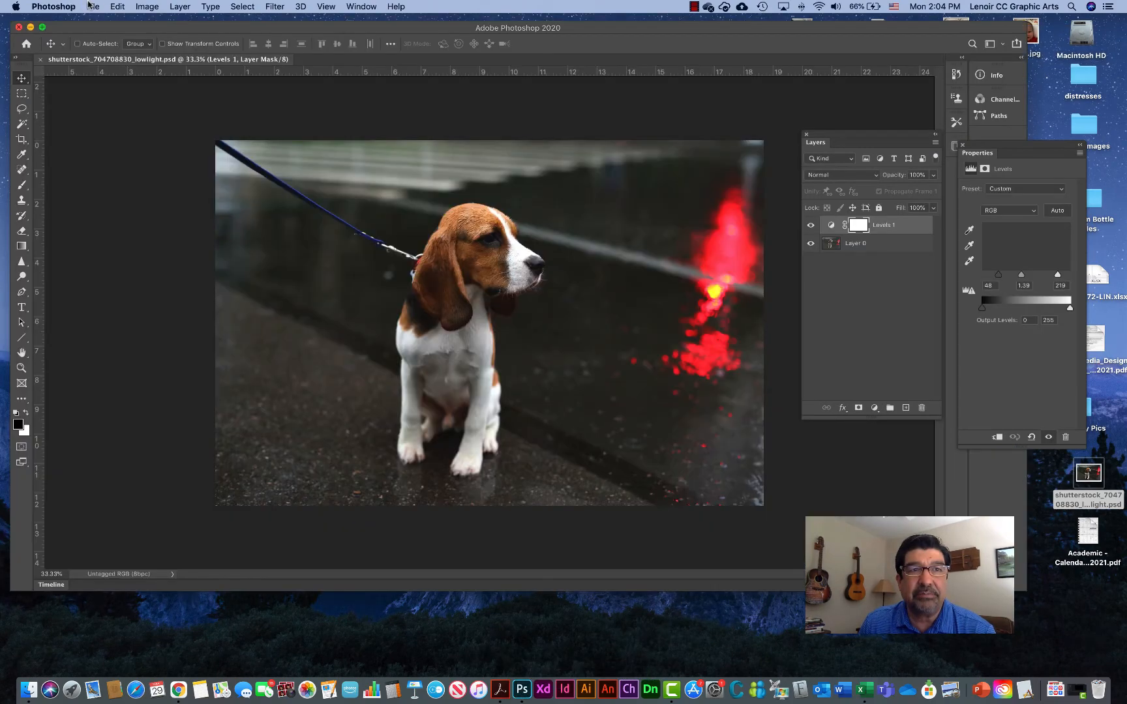
Save the photo to the Desktop as shutterstock_704708830_lowlight.png, replacing the existing file and using Large file size.
click(92, 7)
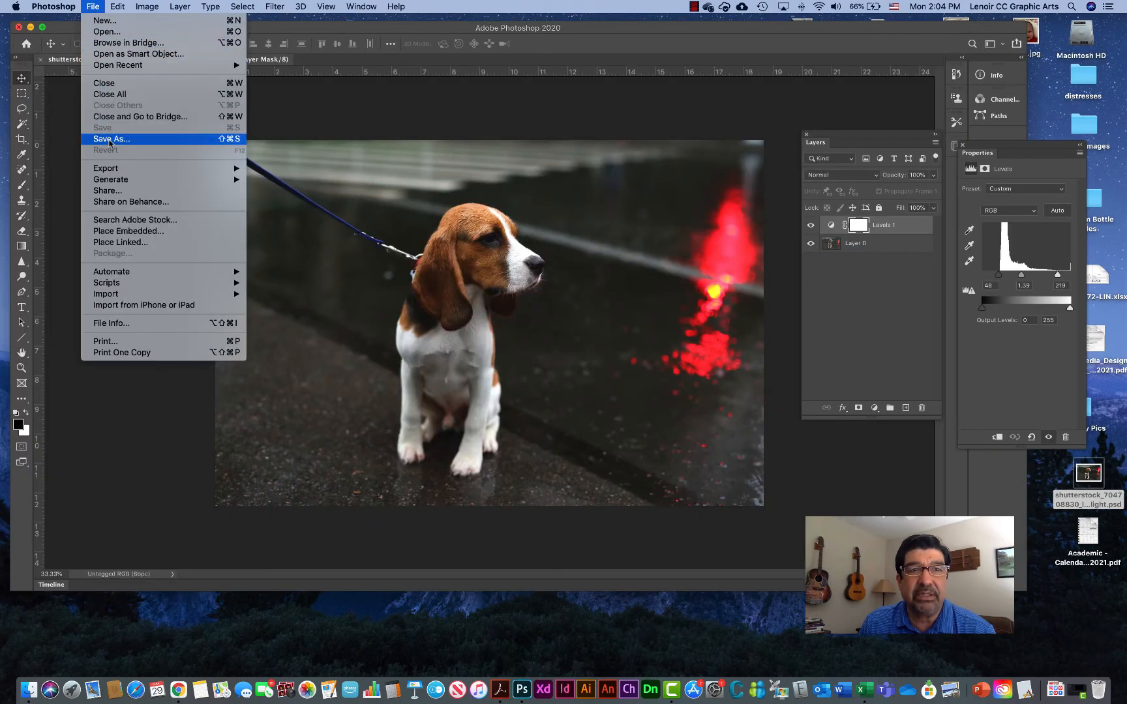
click(118, 141)
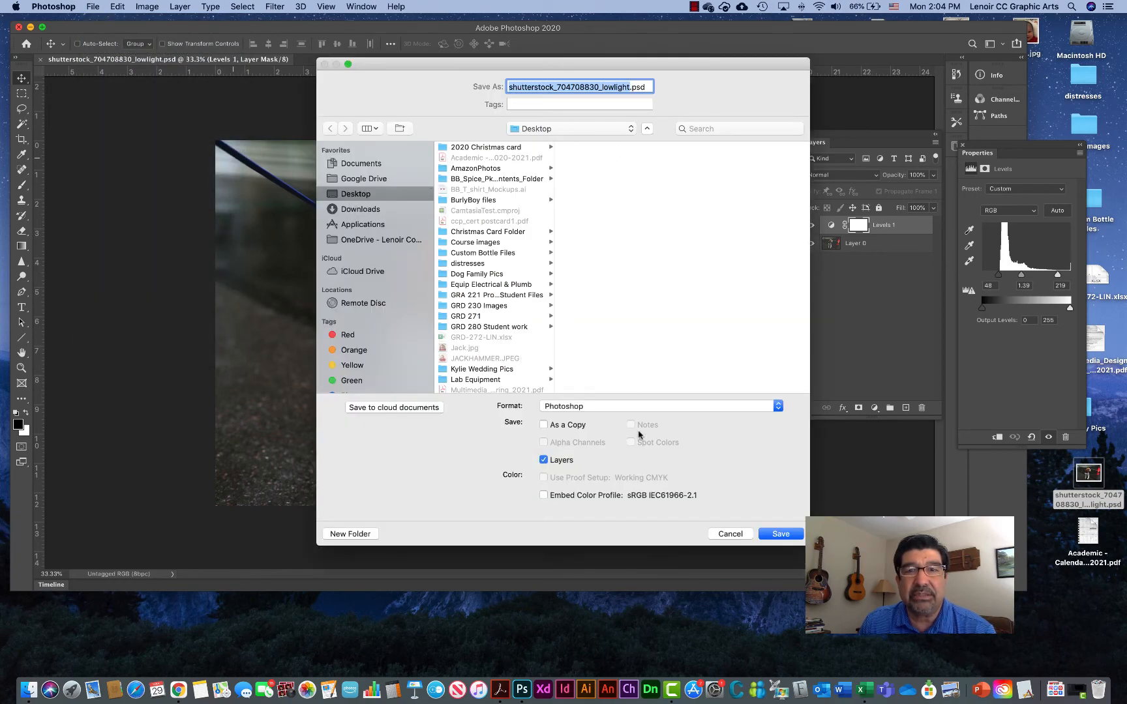
click(645, 407)
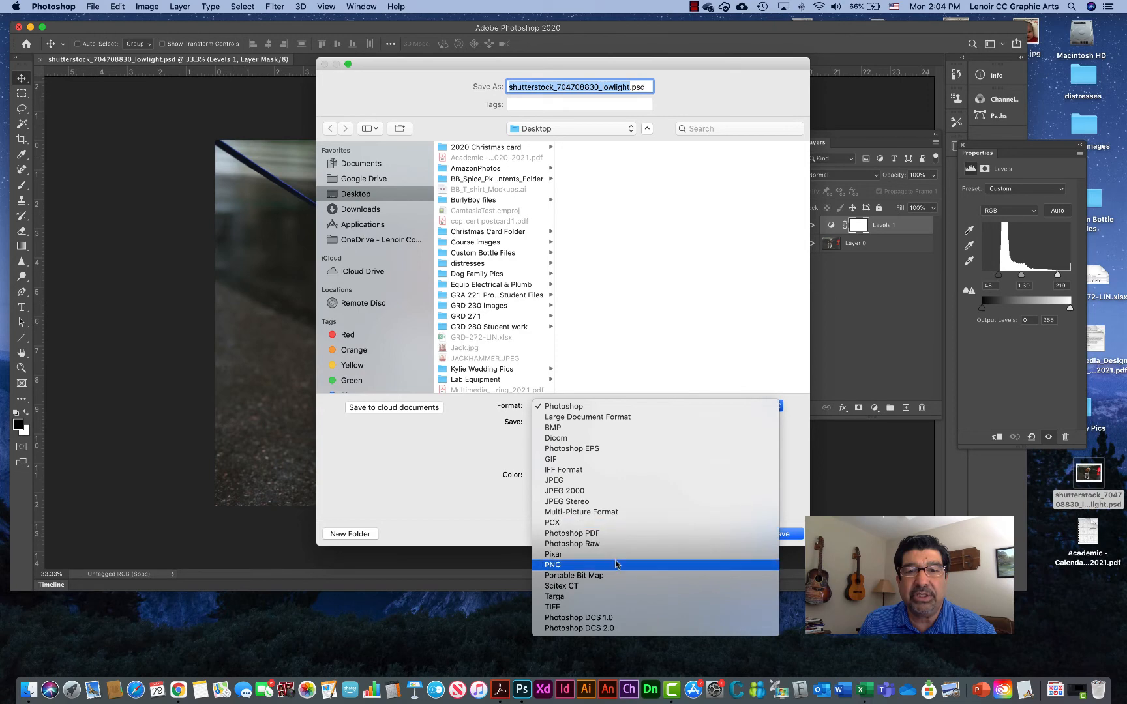
click(720, 565)
click(786, 534)
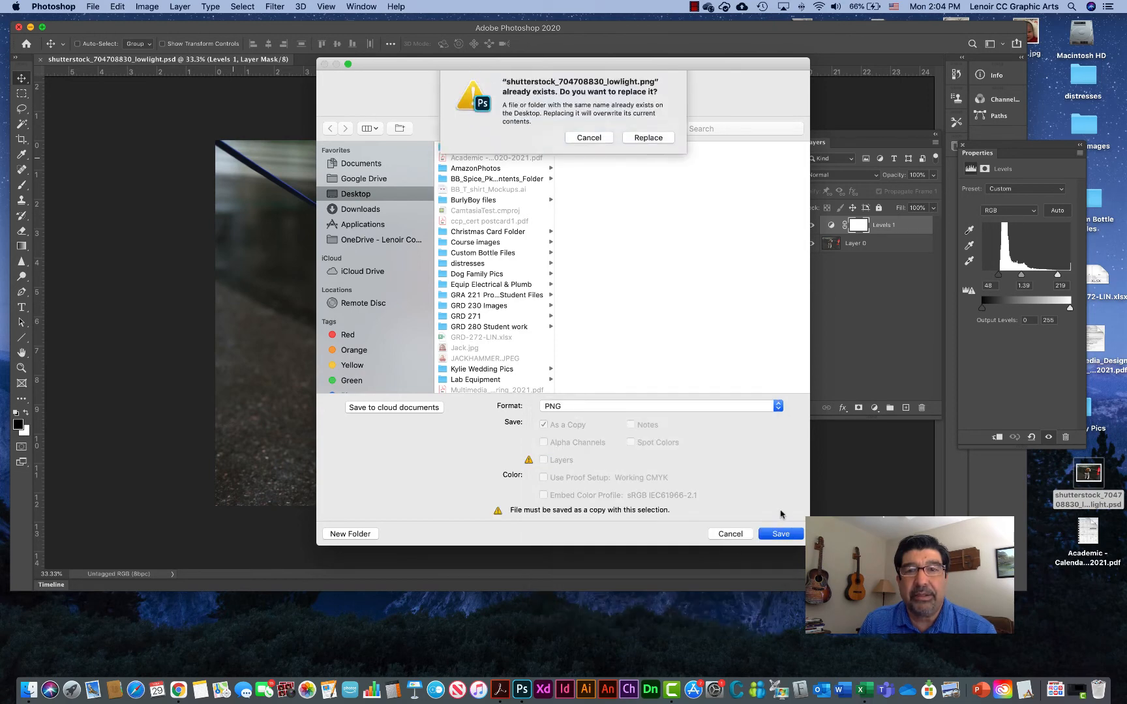
click(649, 141)
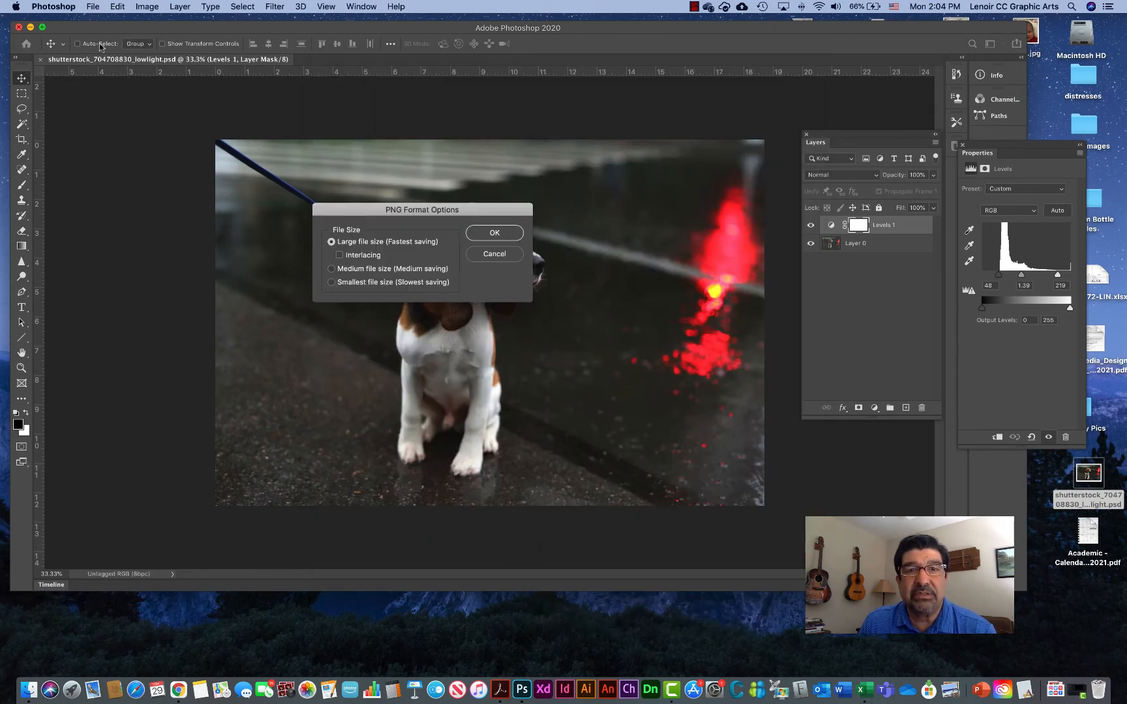
click(494, 232)
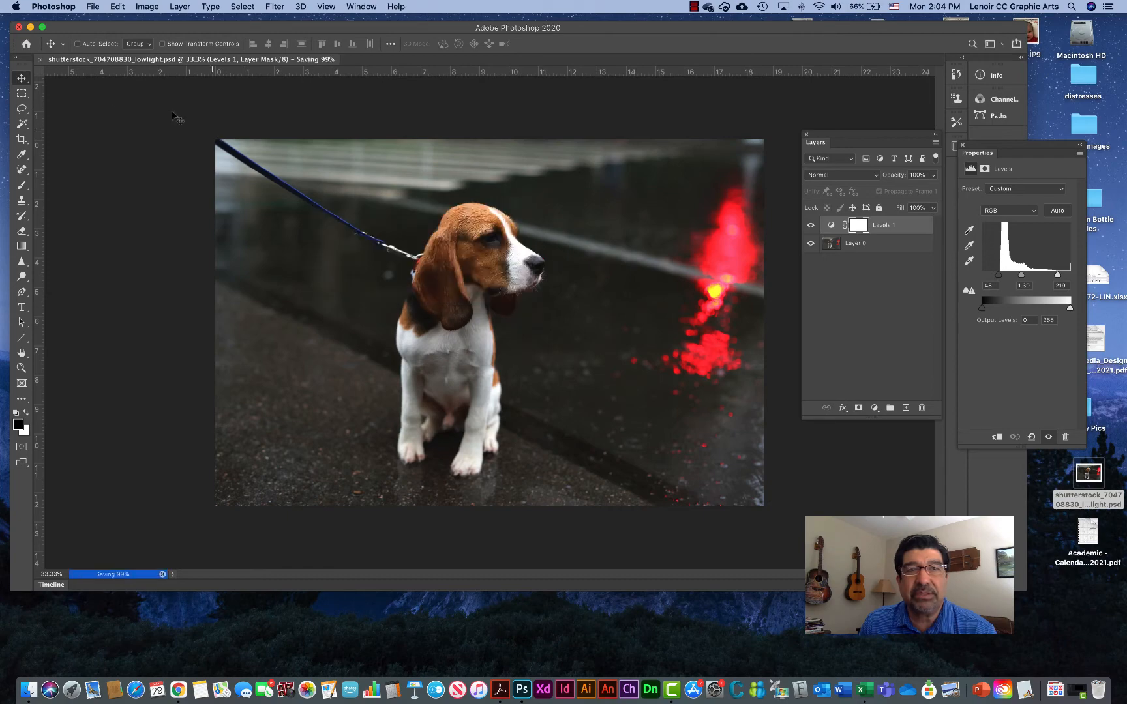
Open shutterstock_704708830_lowlight.png from the desktop in Photoshop, examine its layers and the adjustment layer choices, and close it.
click(30, 27)
click(795, 251)
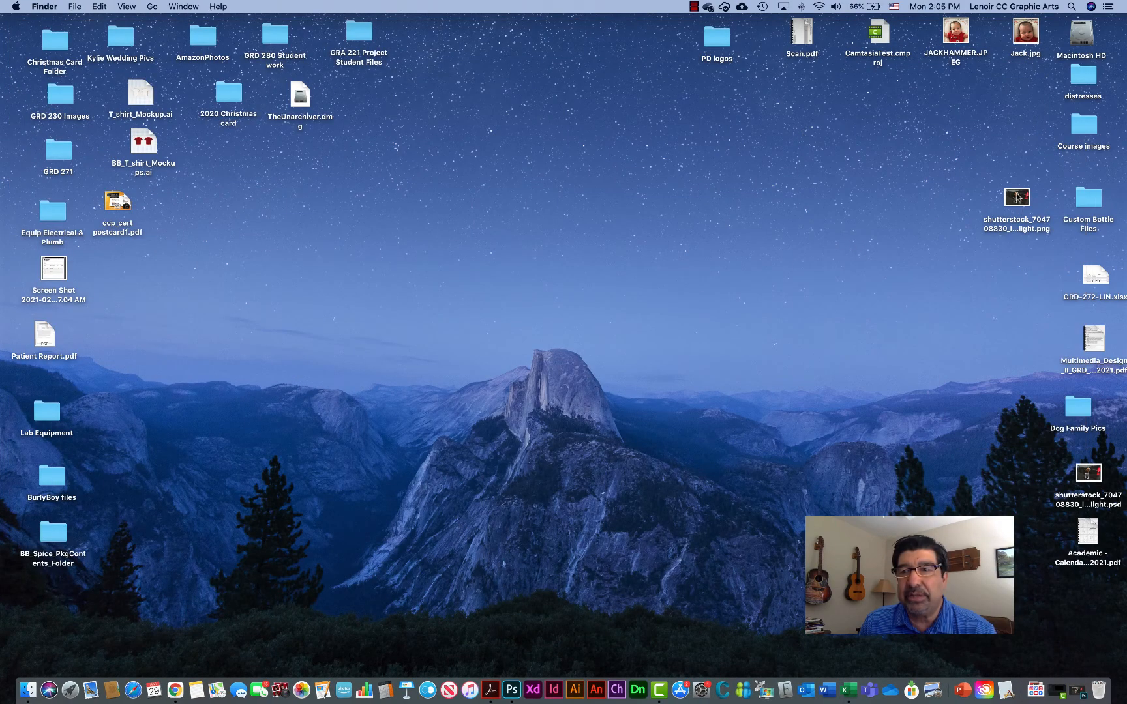
drag(1016, 198, 512, 689)
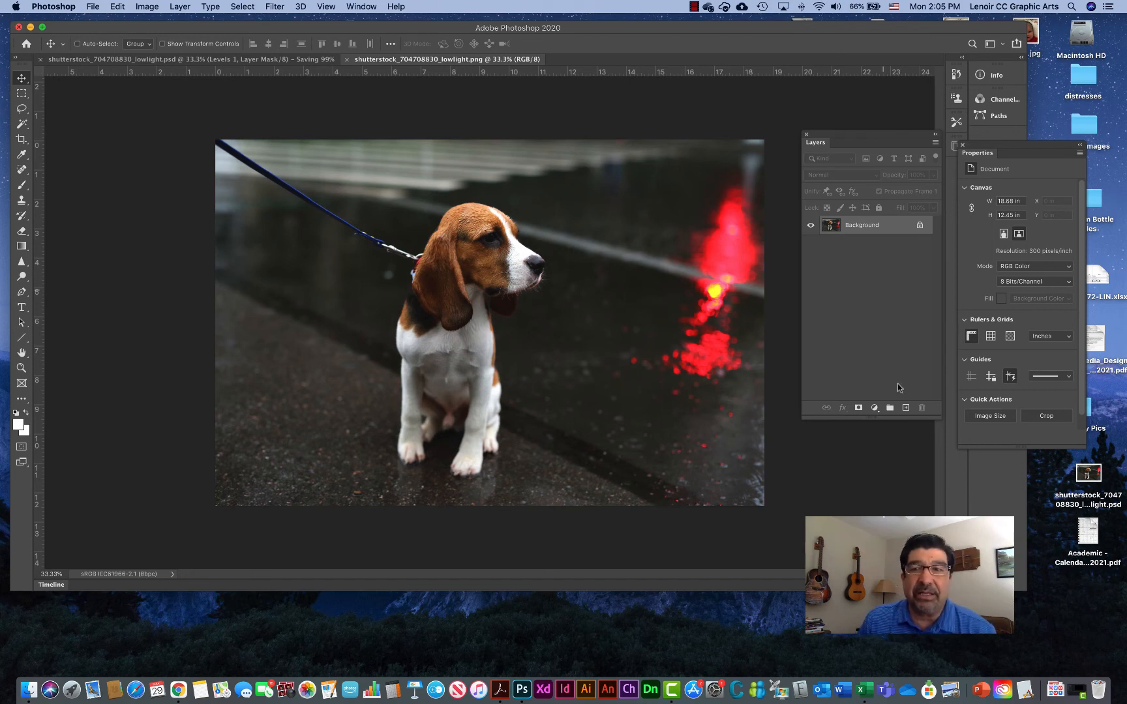
click(875, 408)
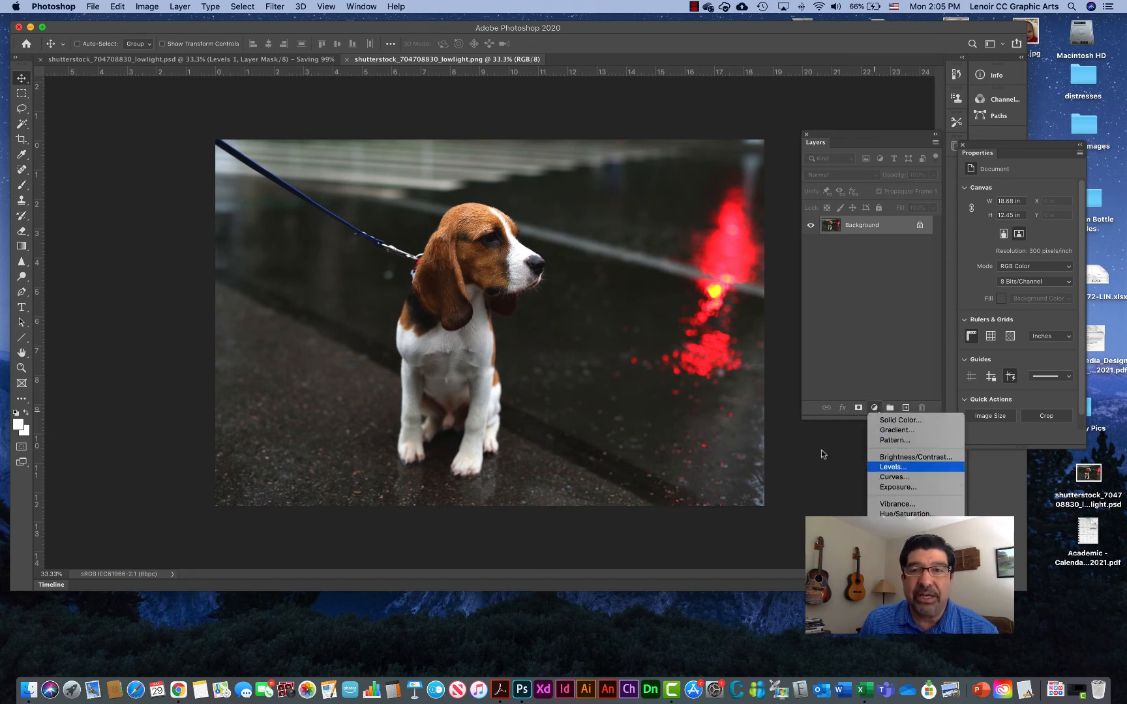
click(682, 350)
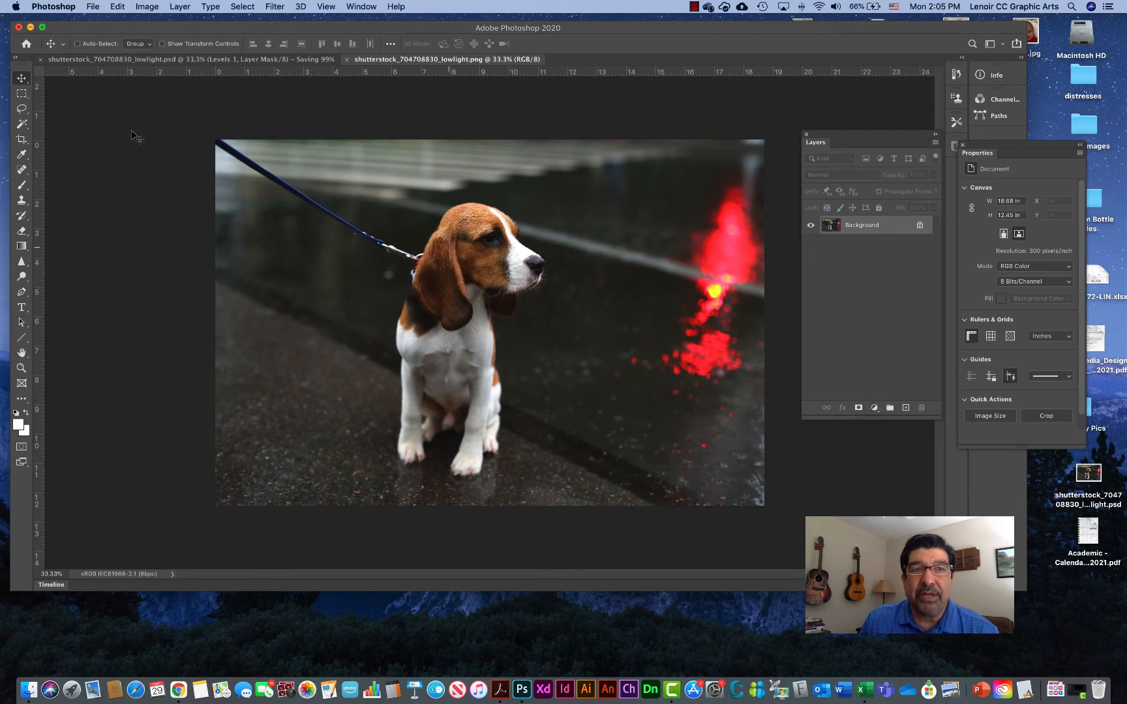
click(346, 60)
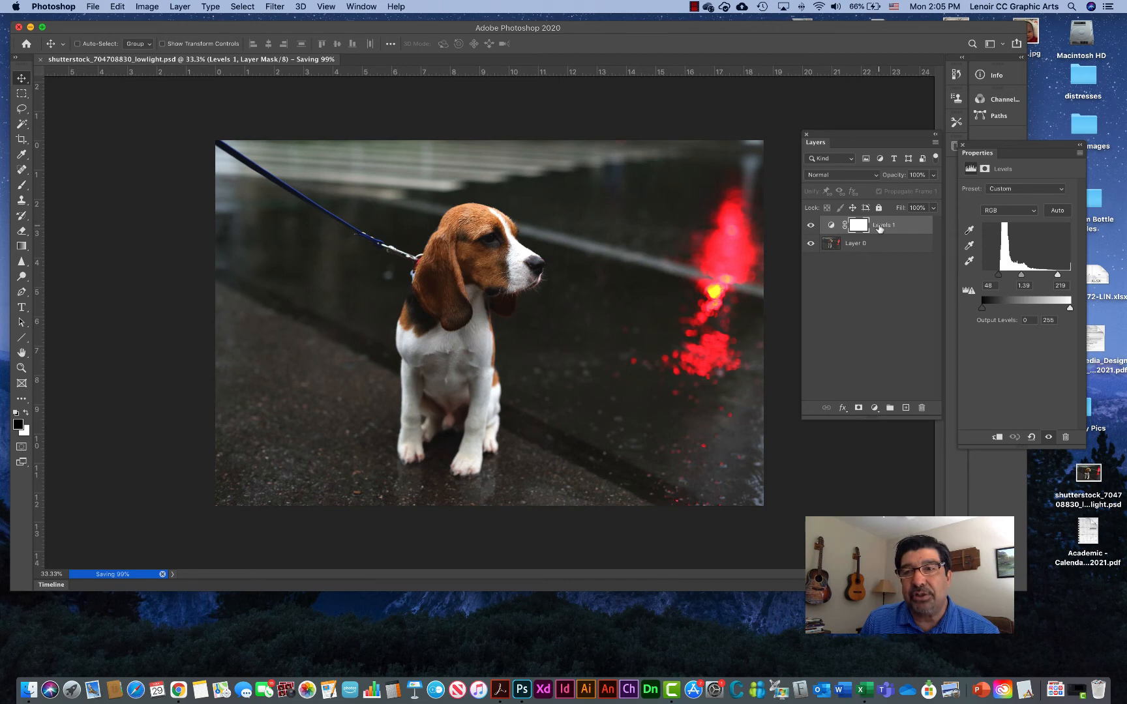
Delete the Levels 1 adjustment layer from the low-light dog photo.
click(864, 225)
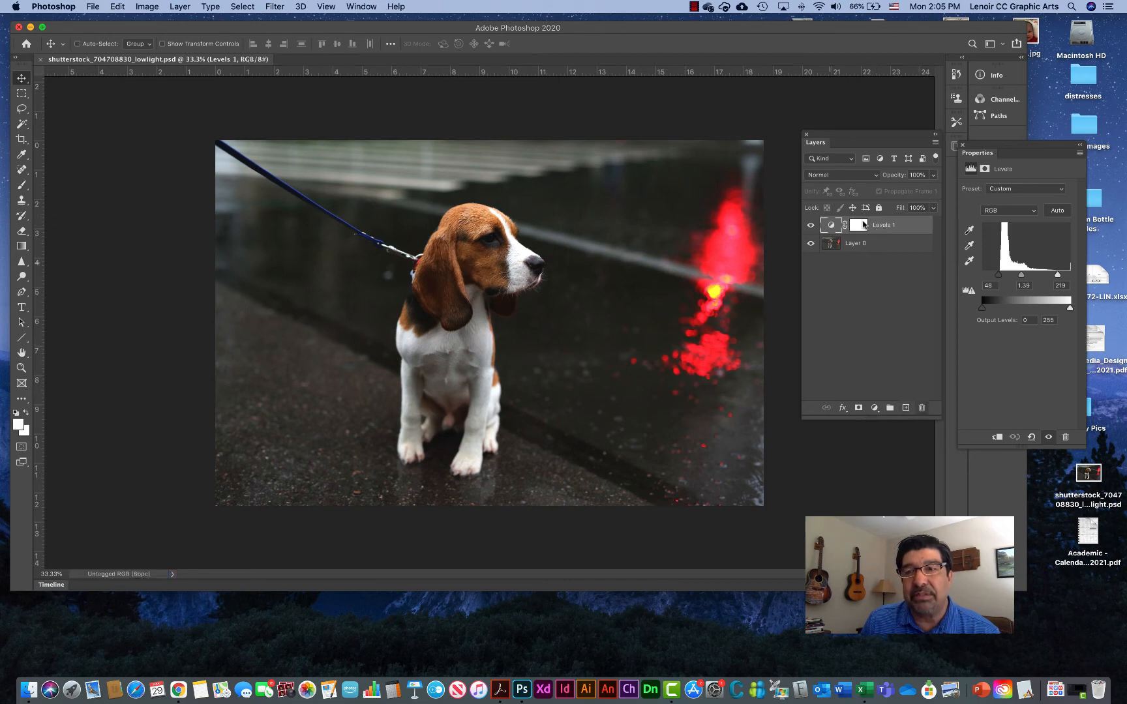
click(921, 408)
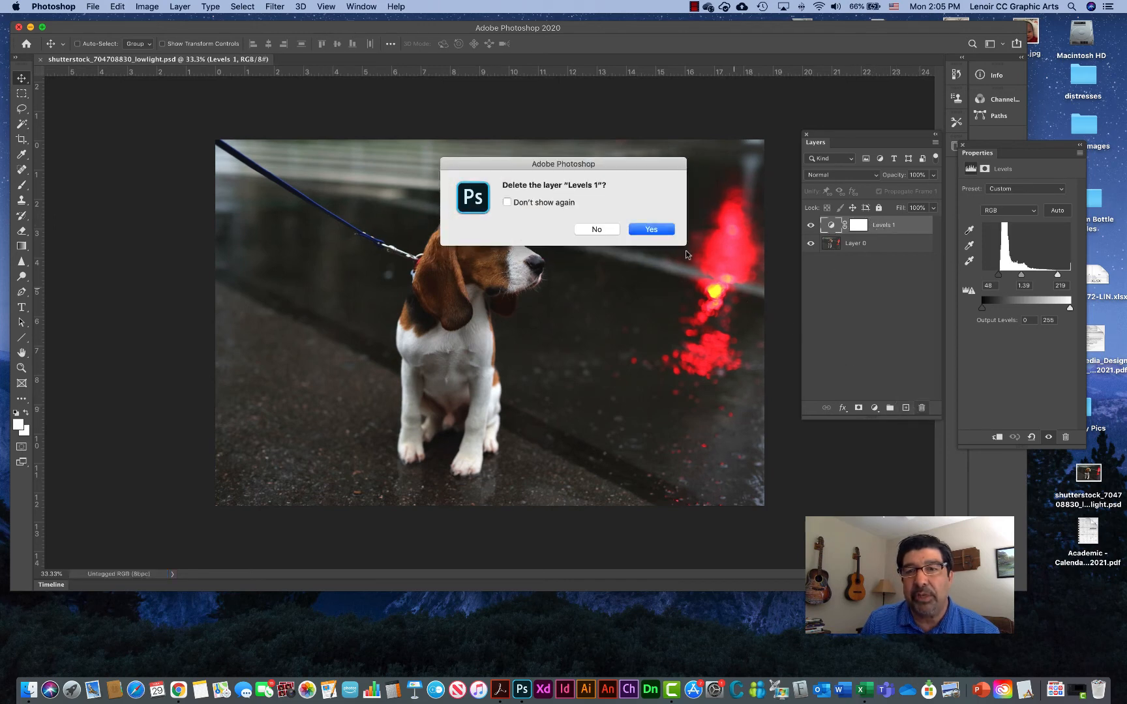
click(655, 229)
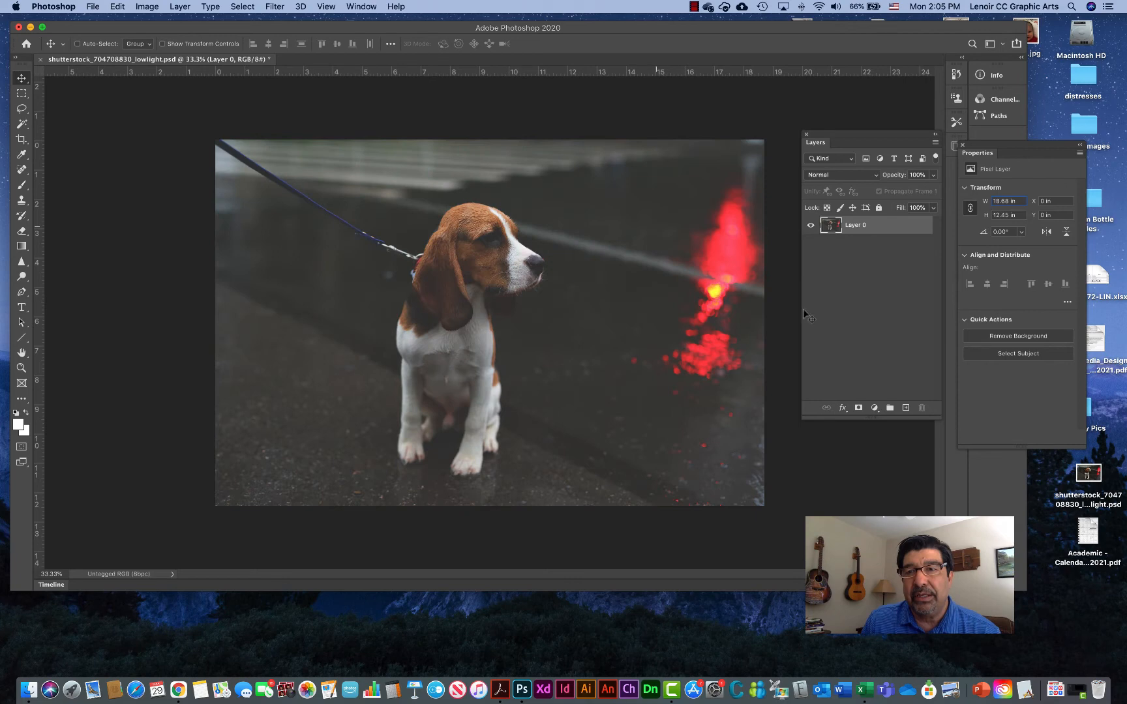
Add a Curves adjustment layer above Layer 0 and place its curve settings beside the dog.
click(876, 408)
click(893, 472)
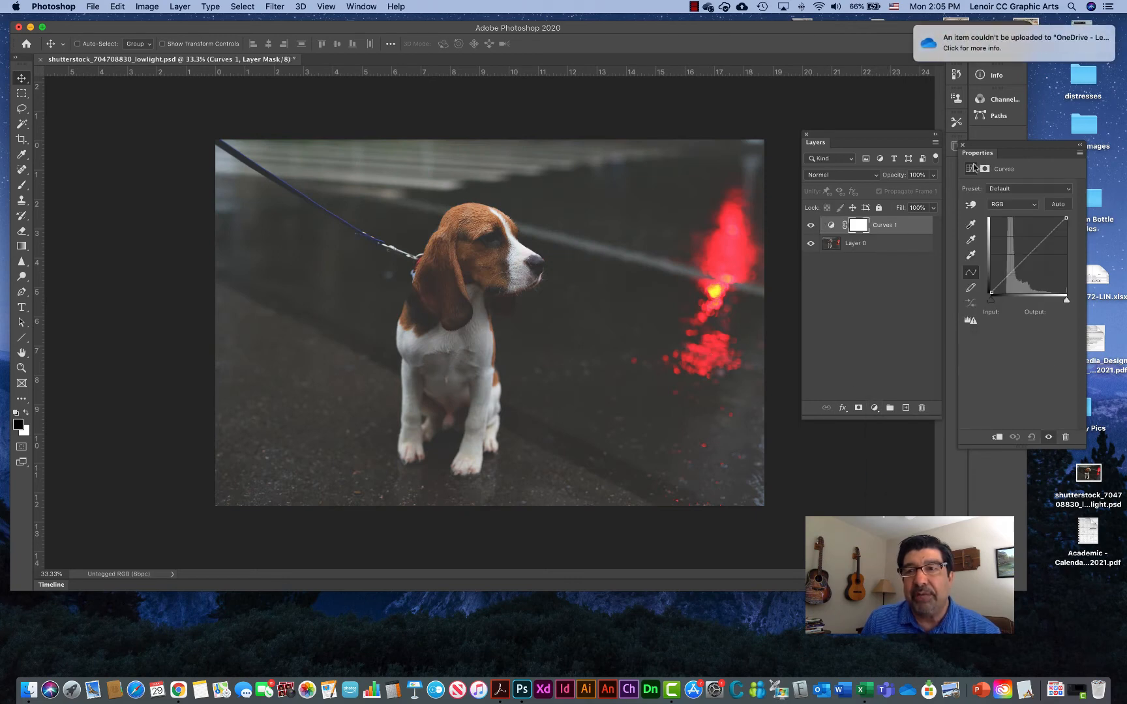
drag(983, 148, 680, 128)
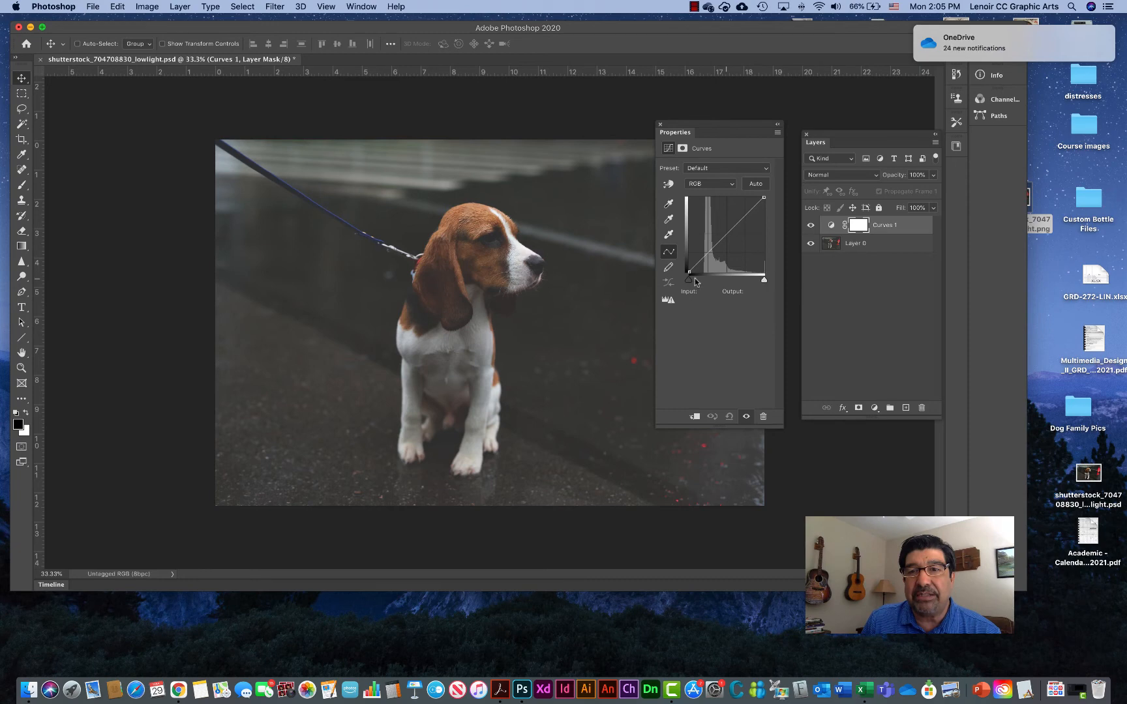
Set the RGB curve's black point to input 12 and add a series of points along the curve.
drag(690, 280, 693, 282)
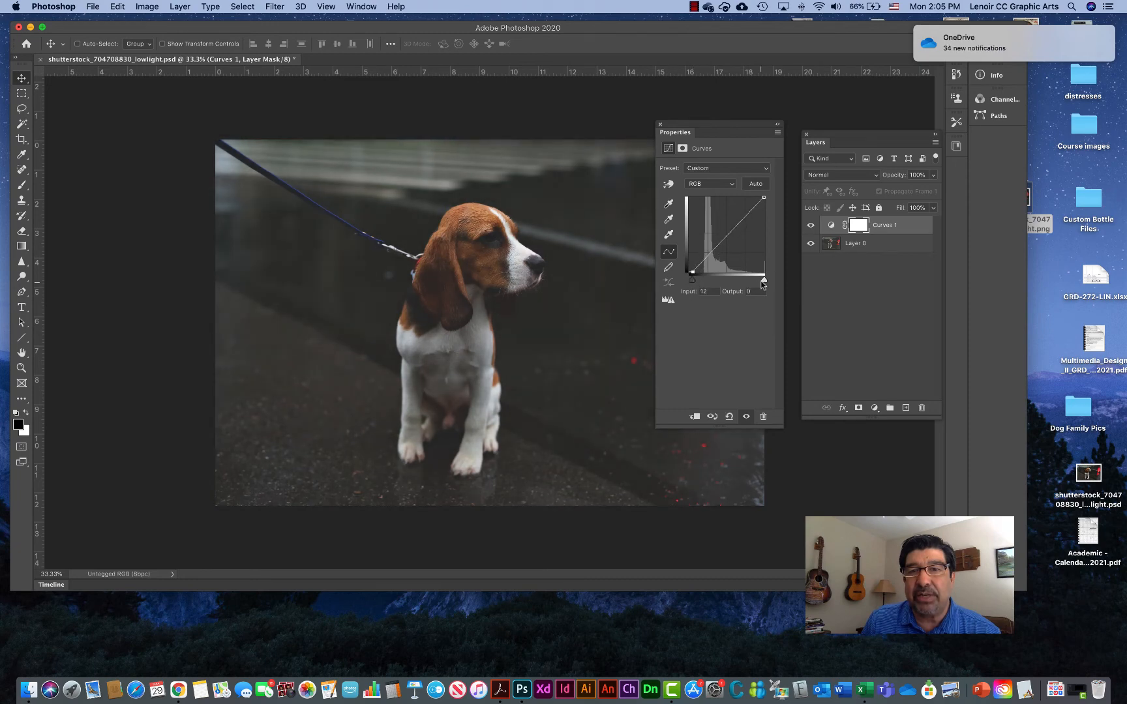
drag(763, 281, 765, 281)
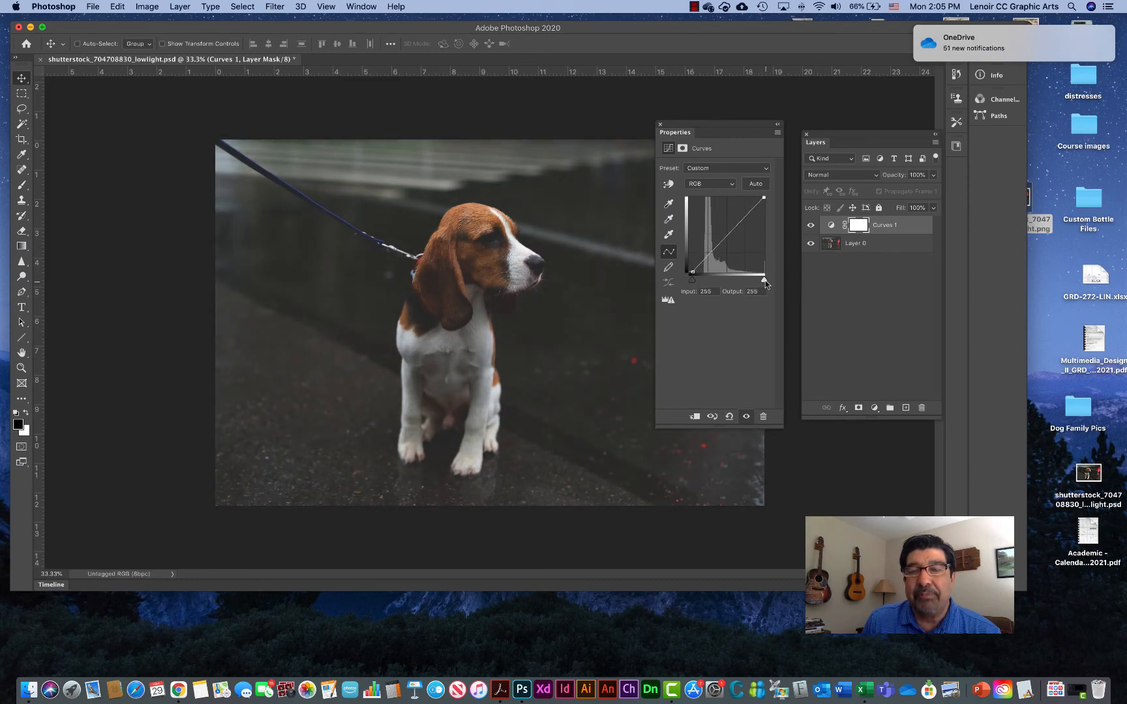
click(702, 263)
click(711, 256)
click(720, 250)
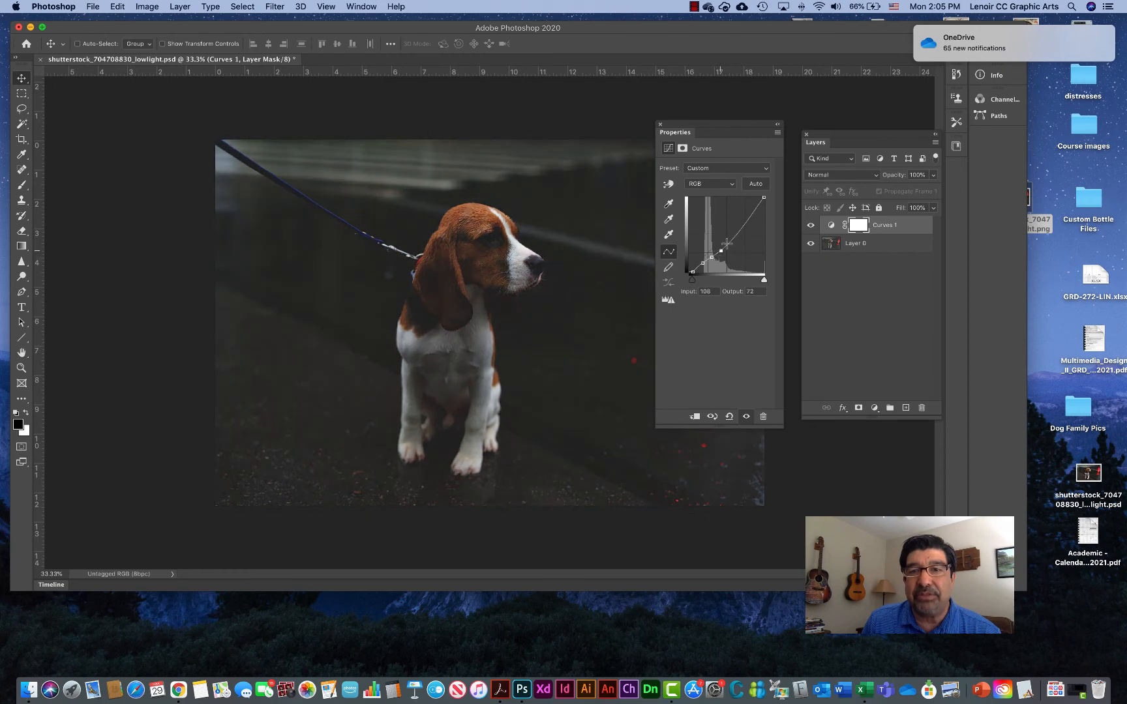
click(736, 238)
click(744, 233)
click(749, 223)
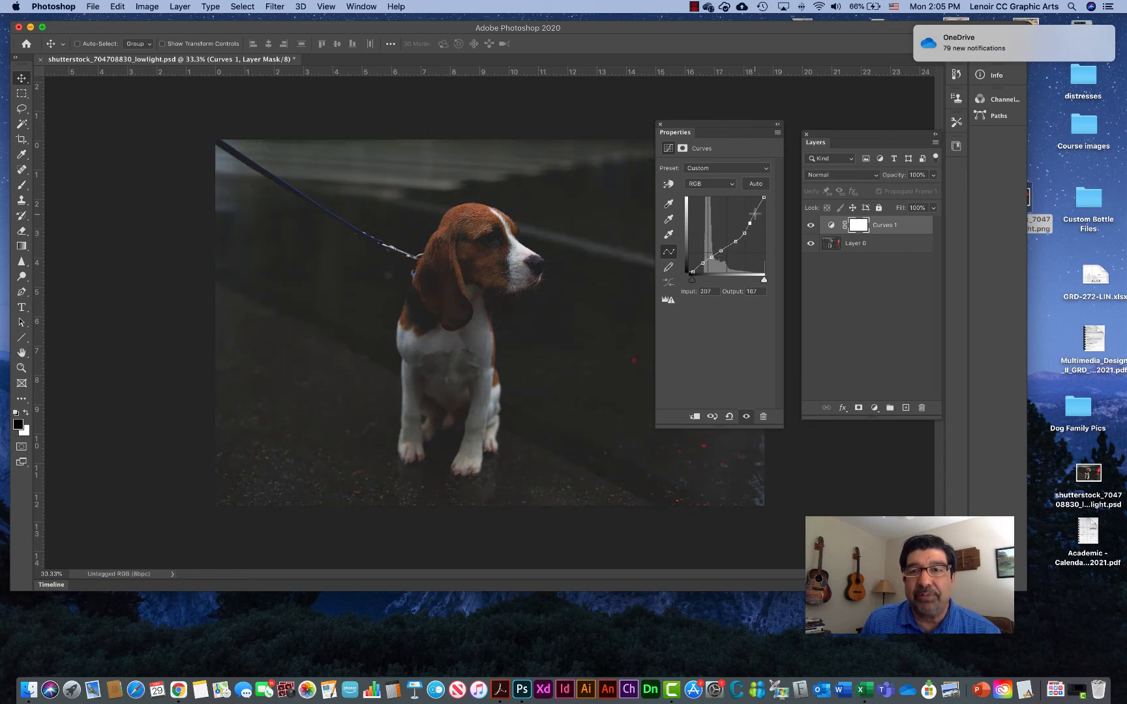
click(755, 214)
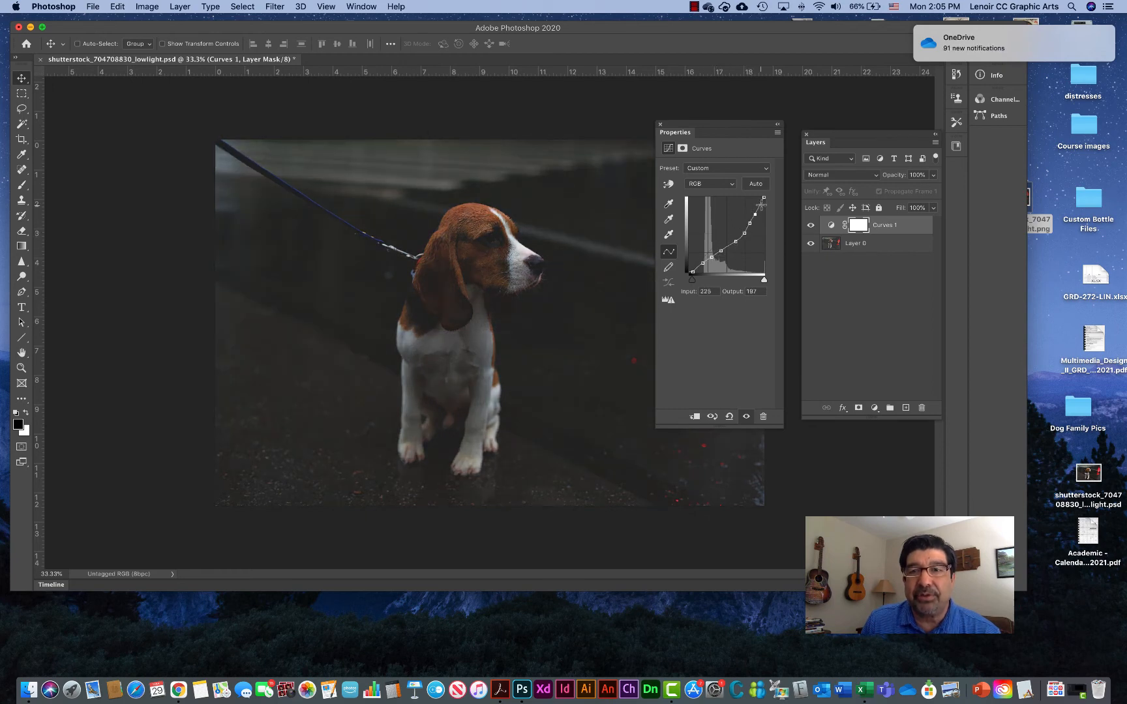
Pull the curve's lower midtones down, and remove all the added points to restore the straight line.
click(720, 248)
drag(720, 248, 736, 307)
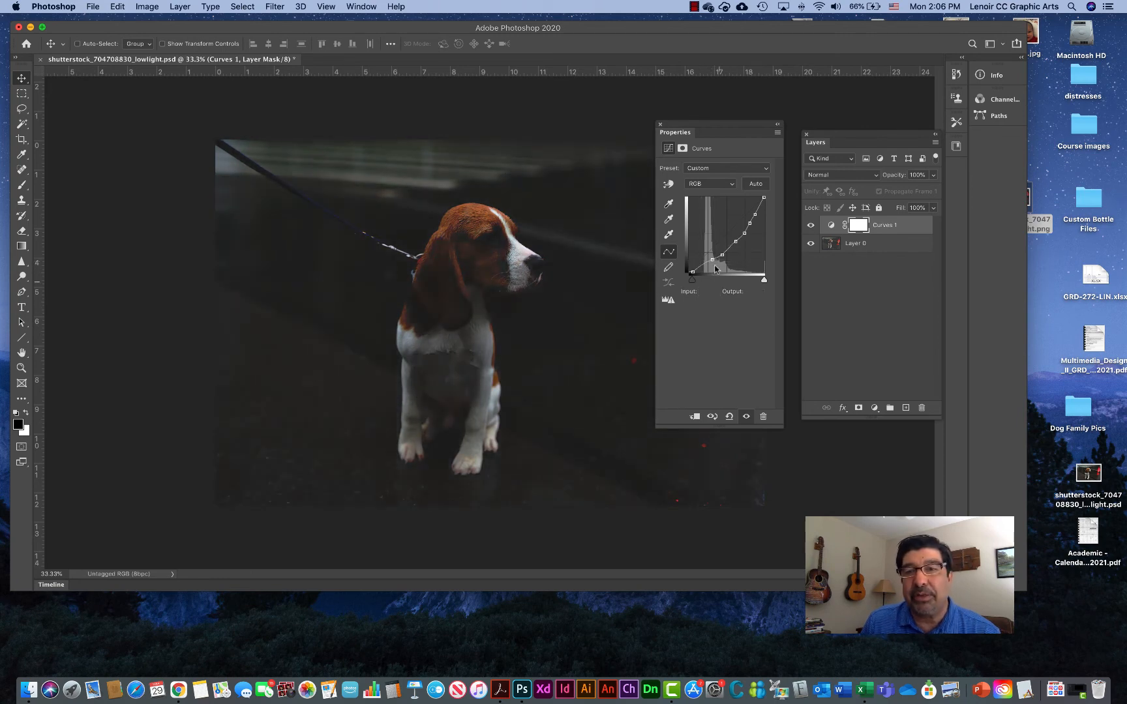
drag(713, 260, 787, 289)
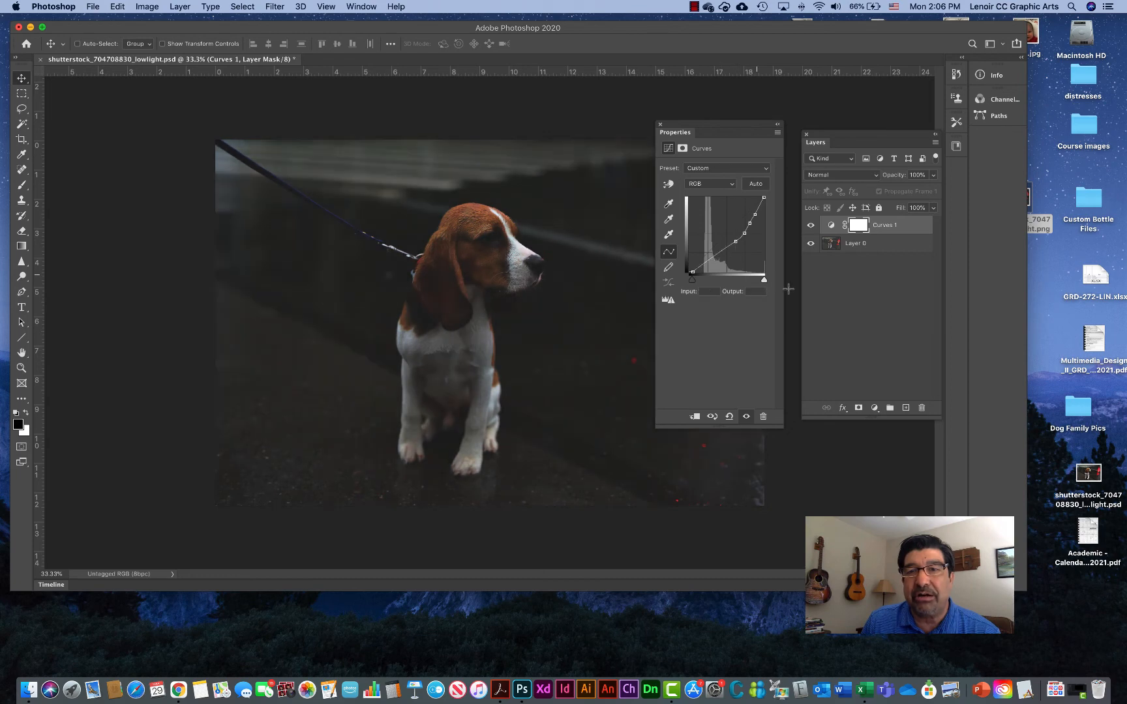
drag(735, 242, 840, 298)
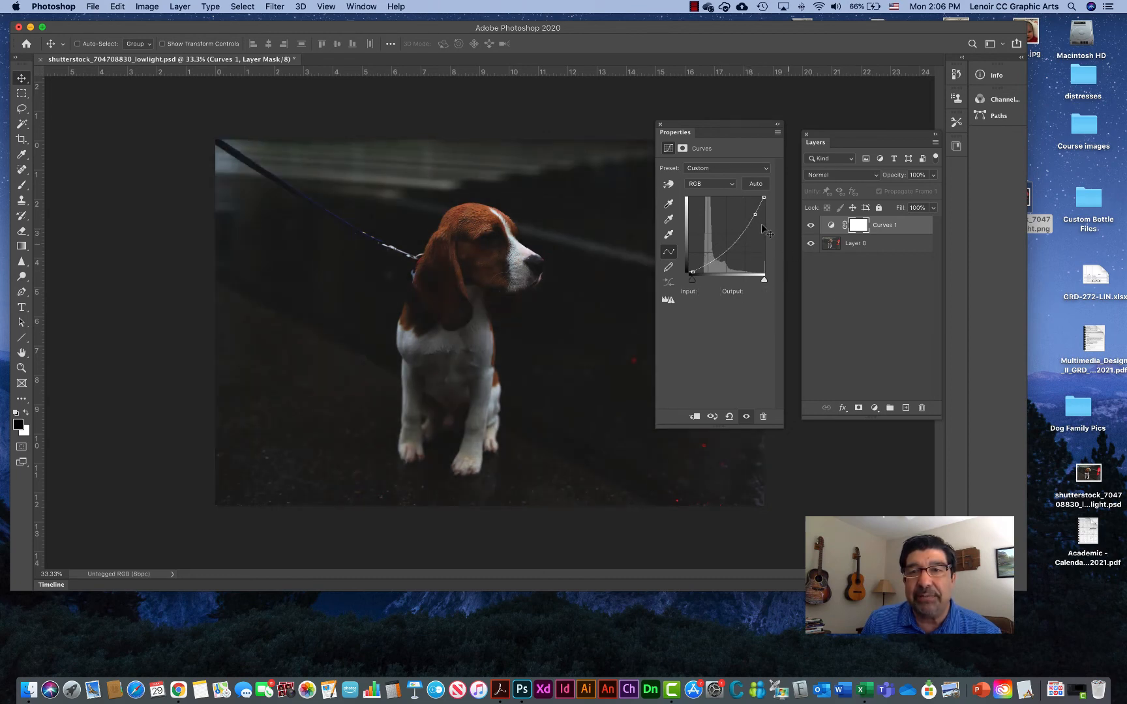
drag(755, 213, 792, 244)
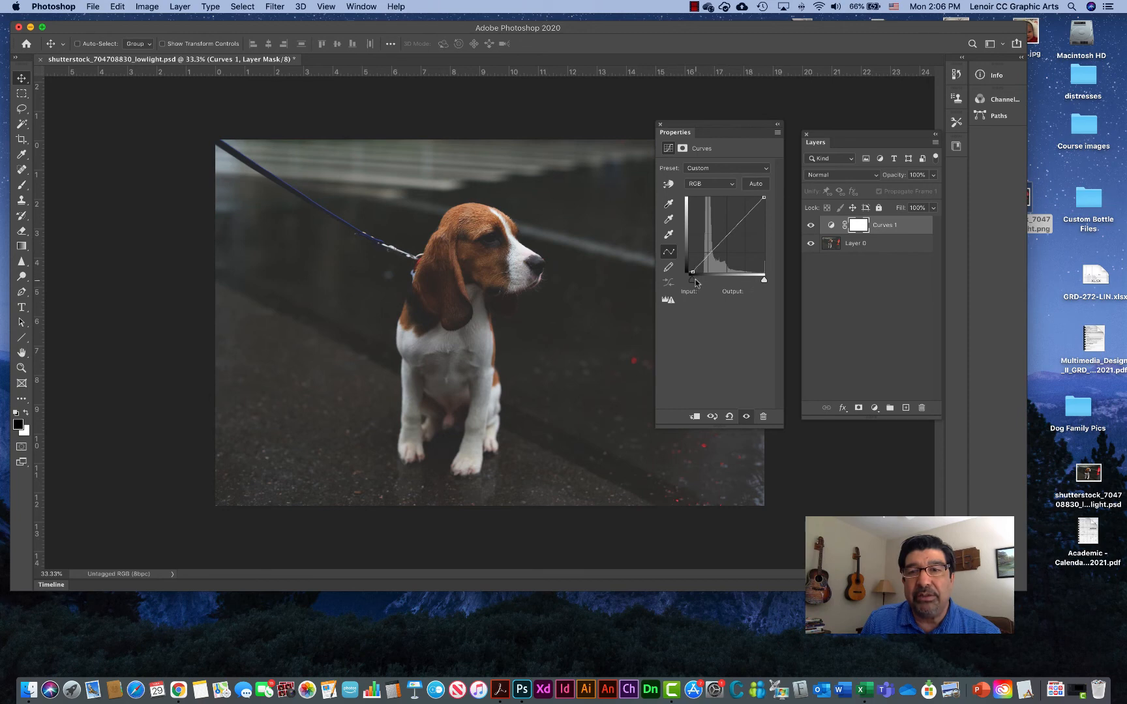
Reshape the RGB curve with a higher black point, raised midtones and a white point at input 196, output 253, and uncover the photo.
drag(692, 281, 748, 283)
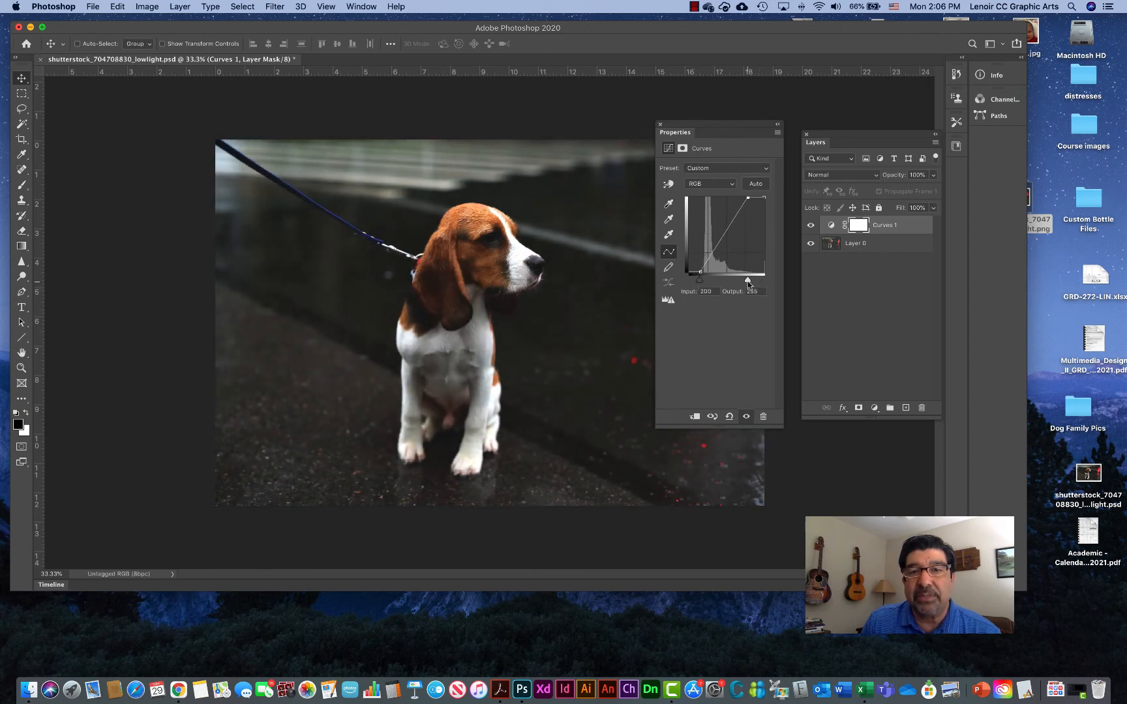
drag(732, 228, 714, 244)
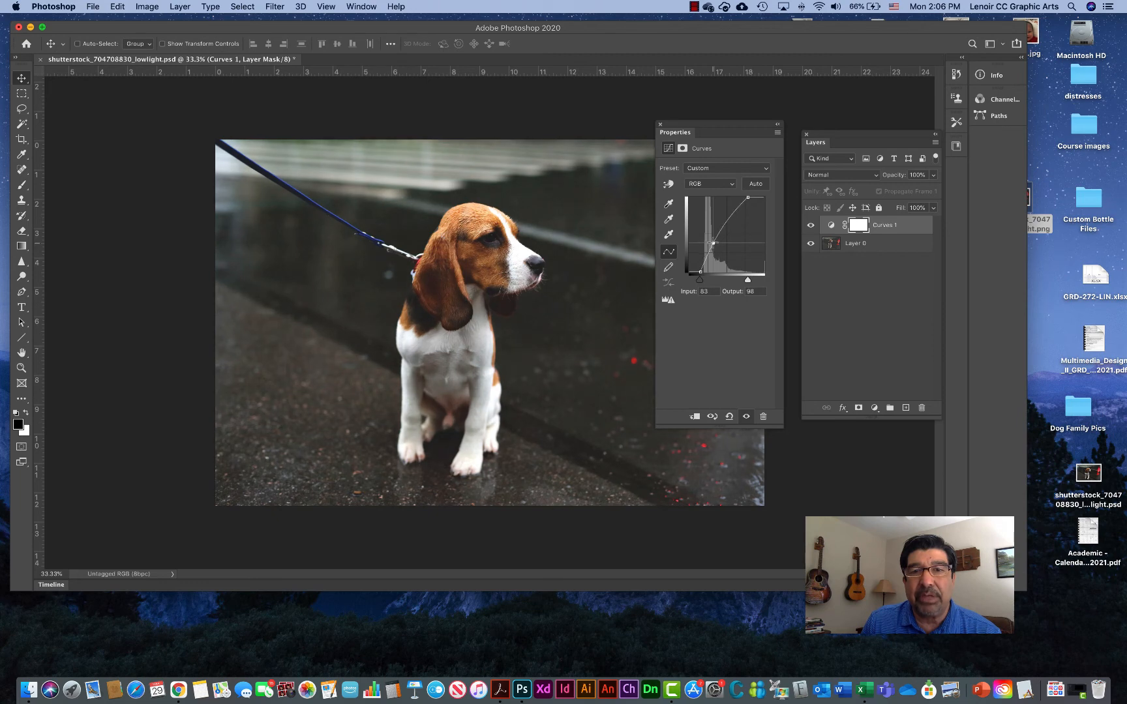
mouse_move(745, 198)
mouse_down()
mouse_move(743, 273)
mouse_move(746, 198)
mouse_up()
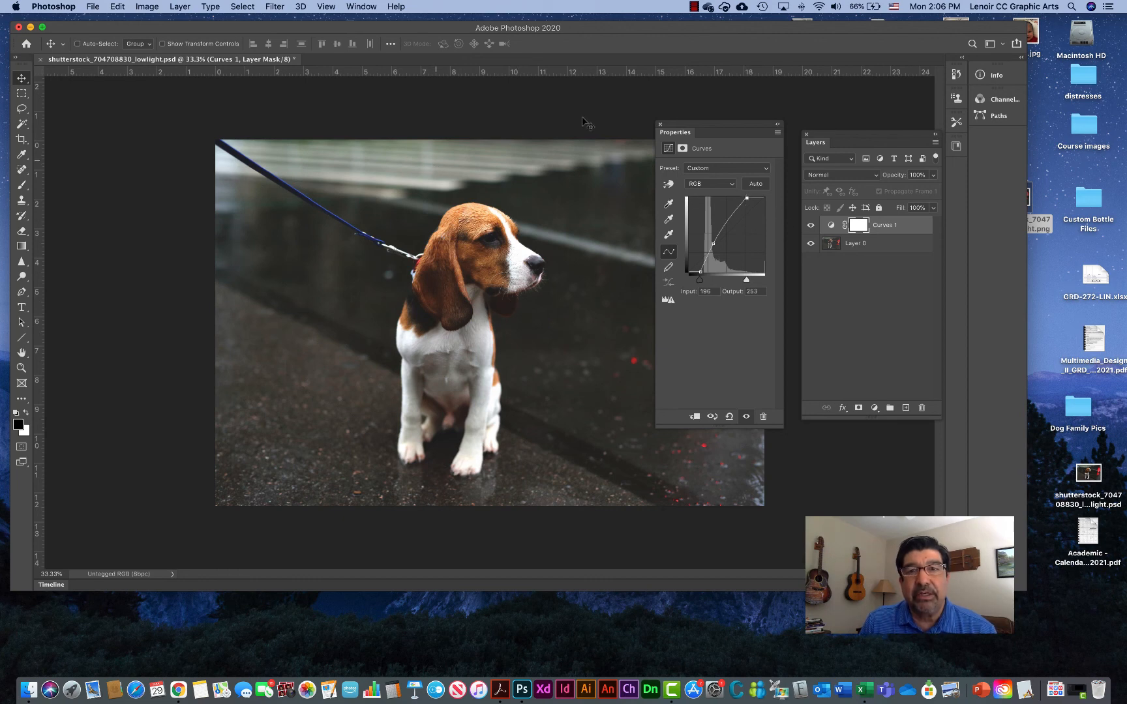
drag(737, 126, 1016, 234)
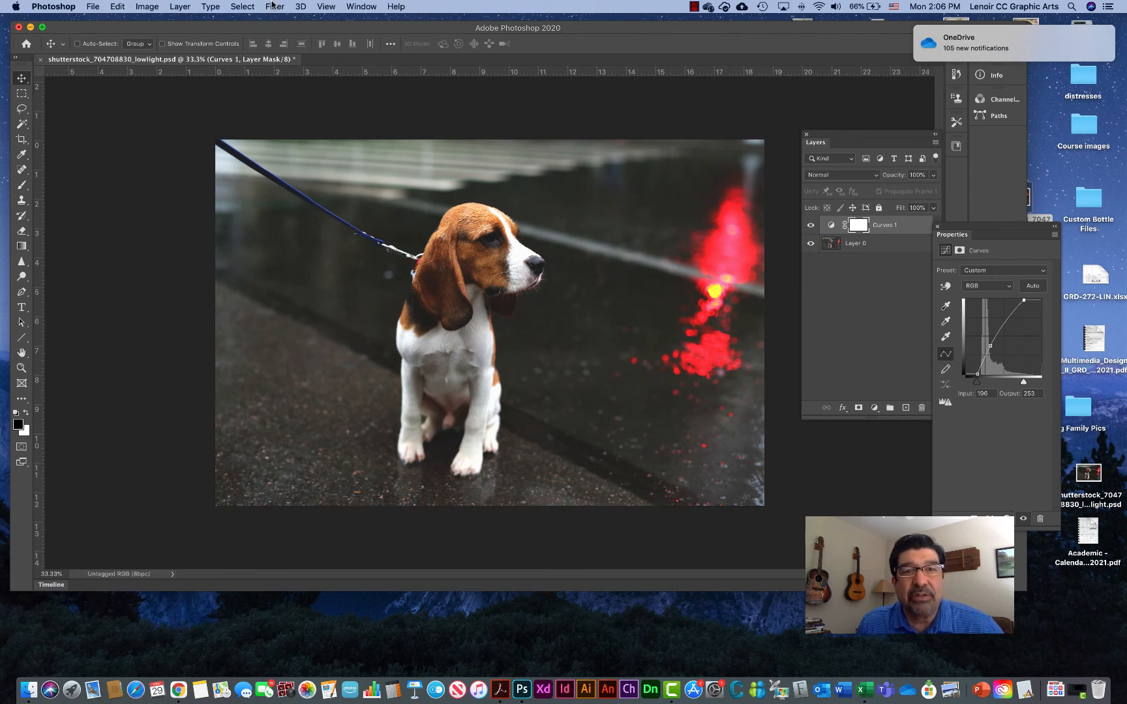
click(273, 7)
mouse_move(289, 218)
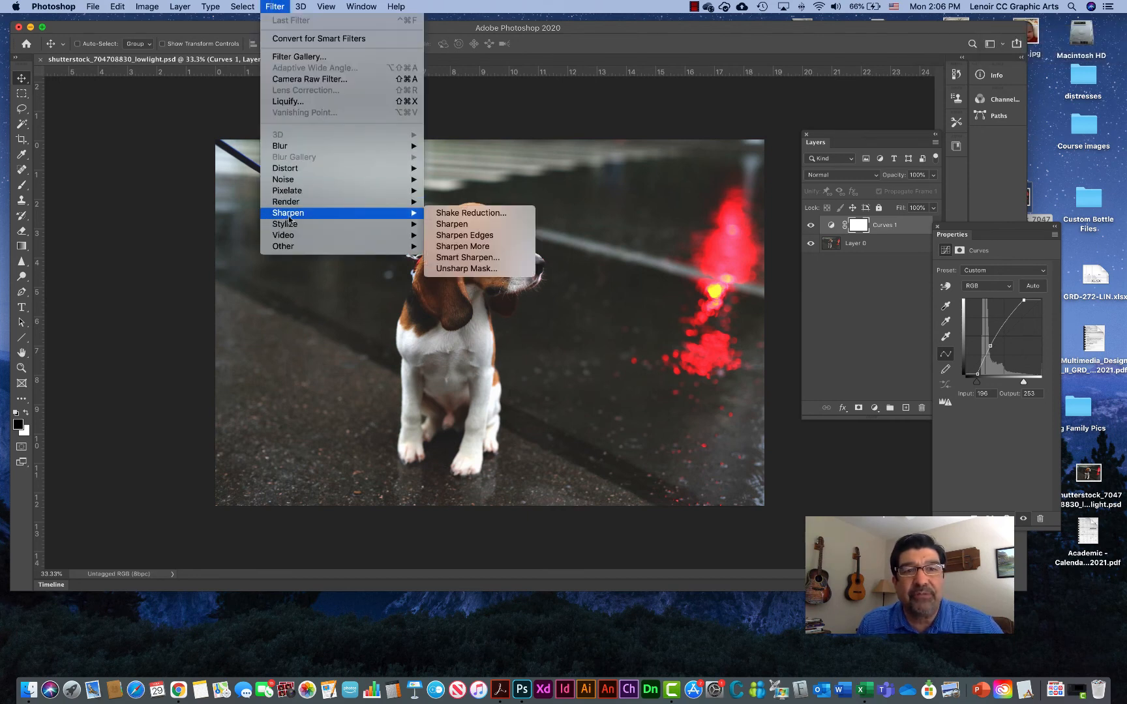
click(275, 7)
Start the Unsharp Mask filter on Layer 0 and move its settings clear of the dog.
click(838, 245)
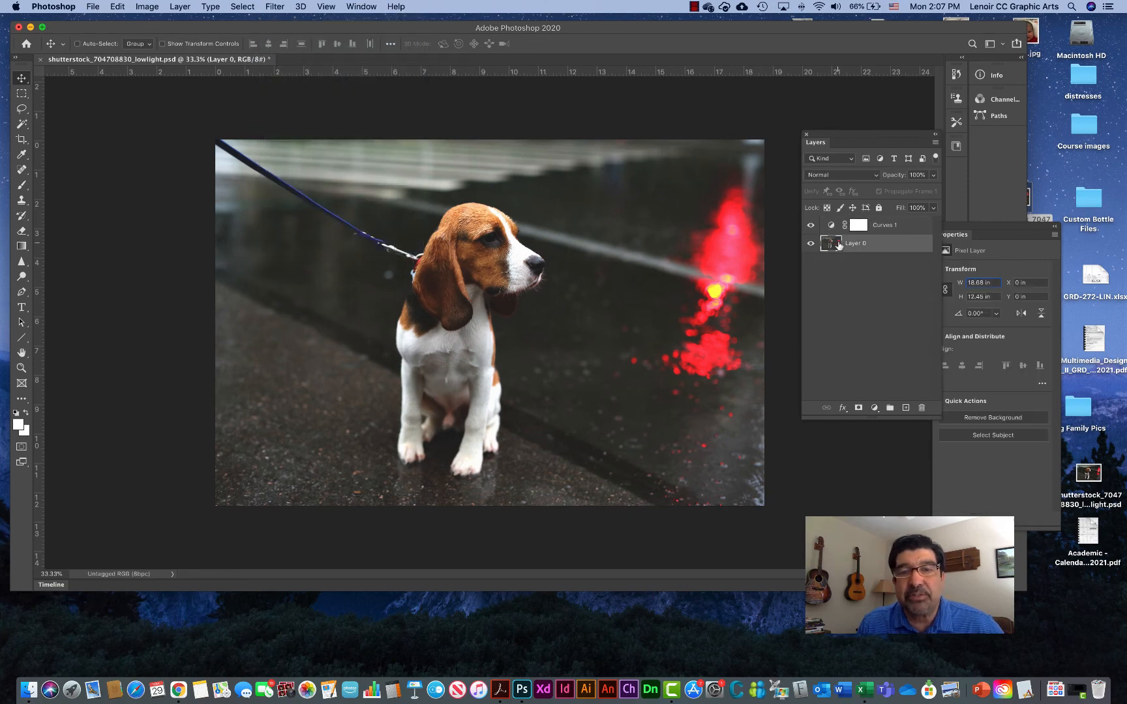
key(super+equal)
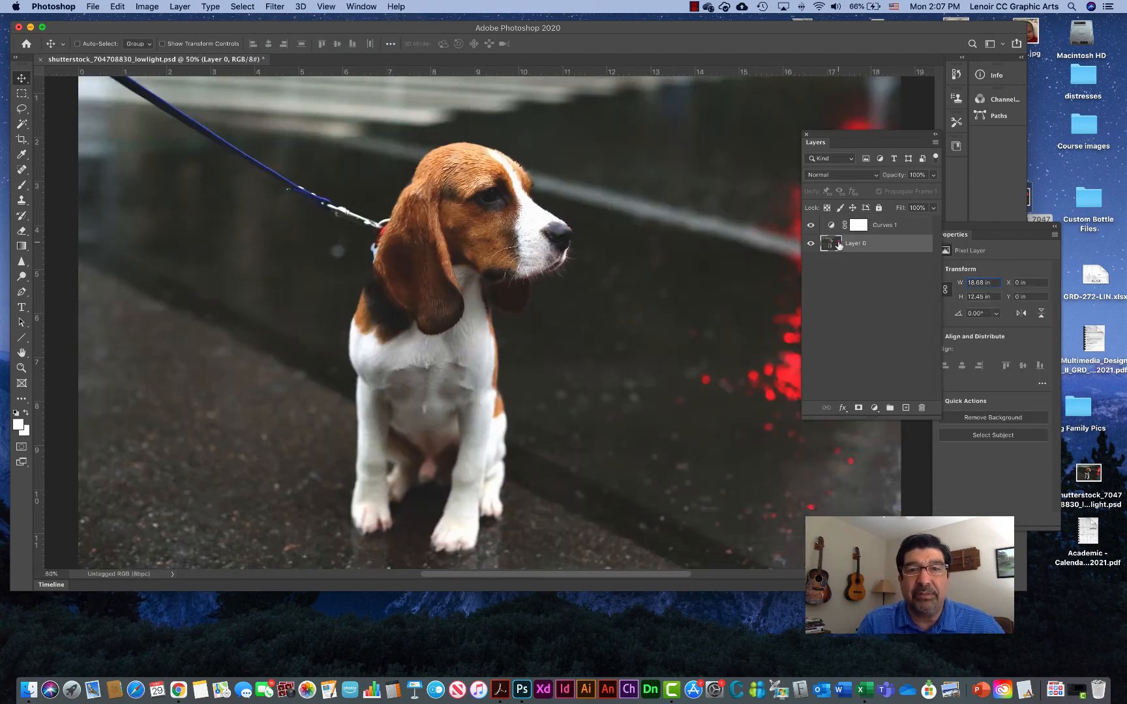
click(268, 10)
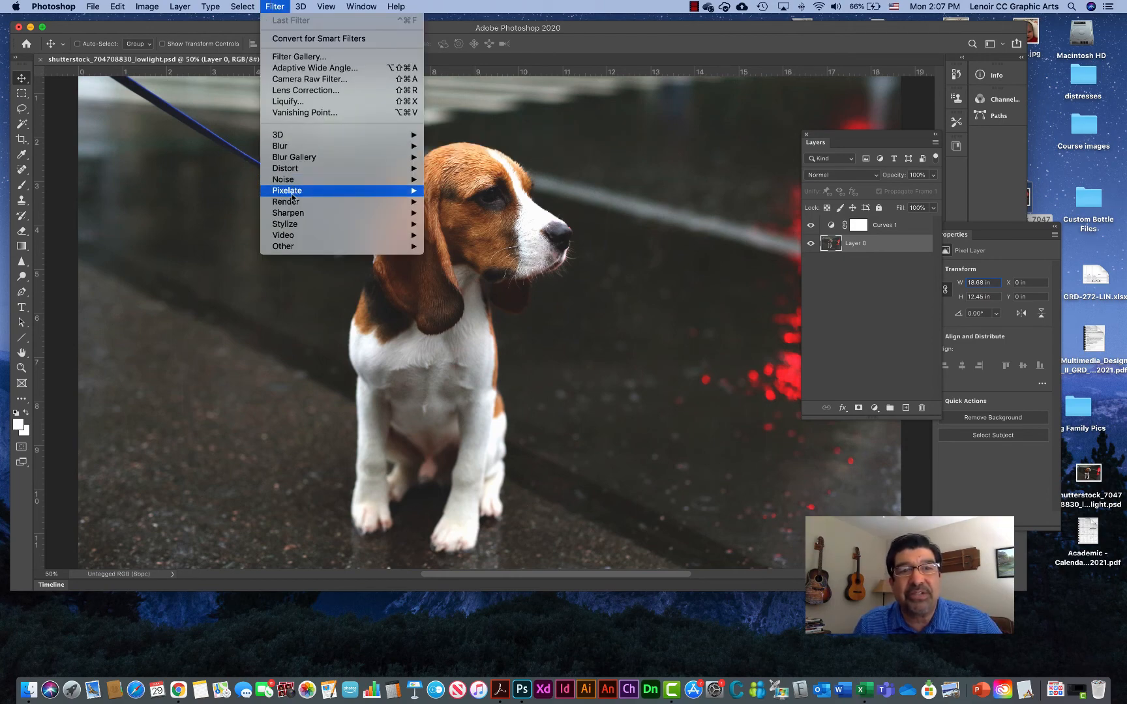
mouse_move(386, 215)
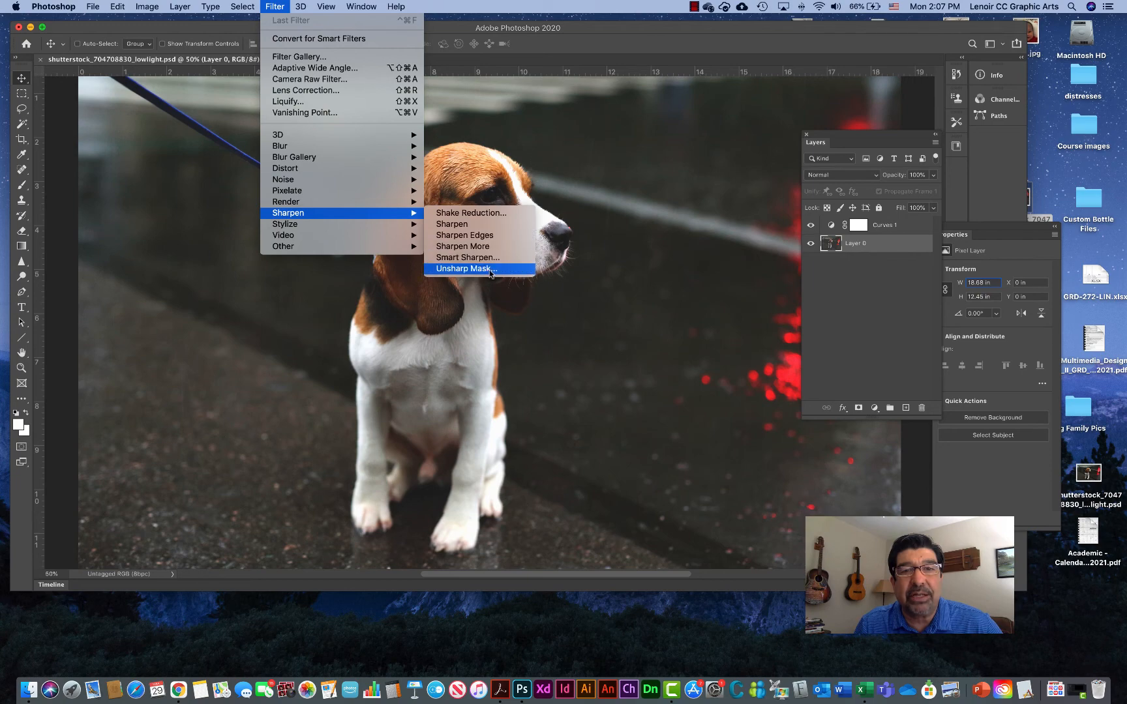
click(509, 274)
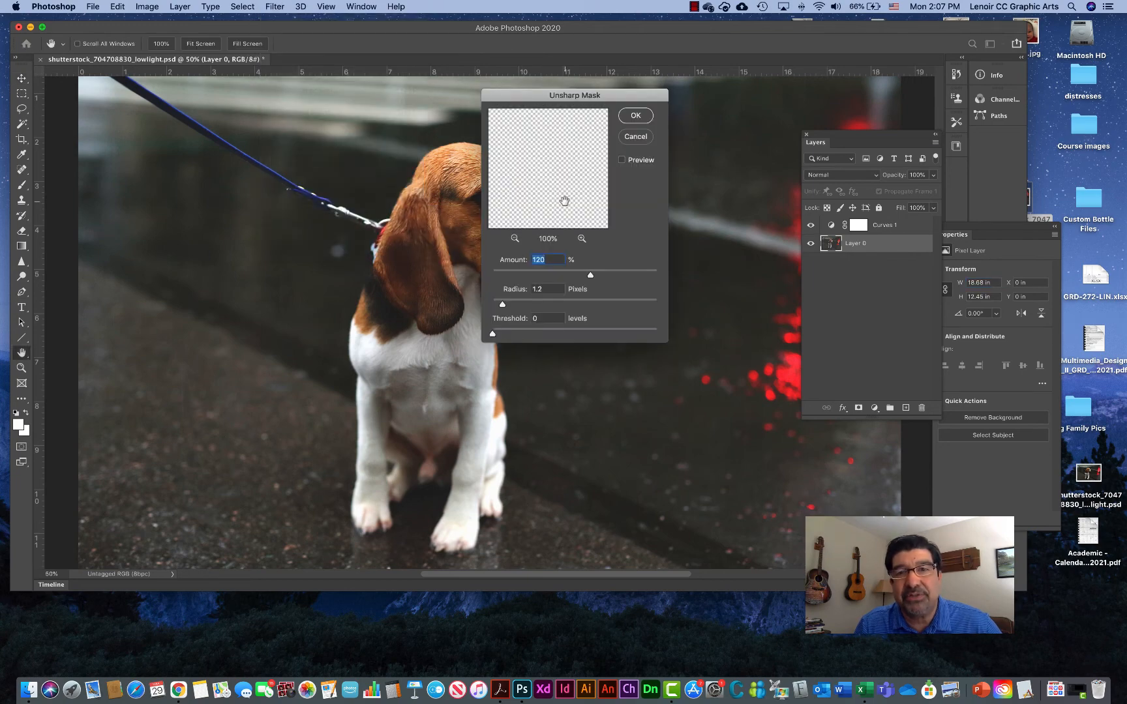
drag(588, 107, 713, 102)
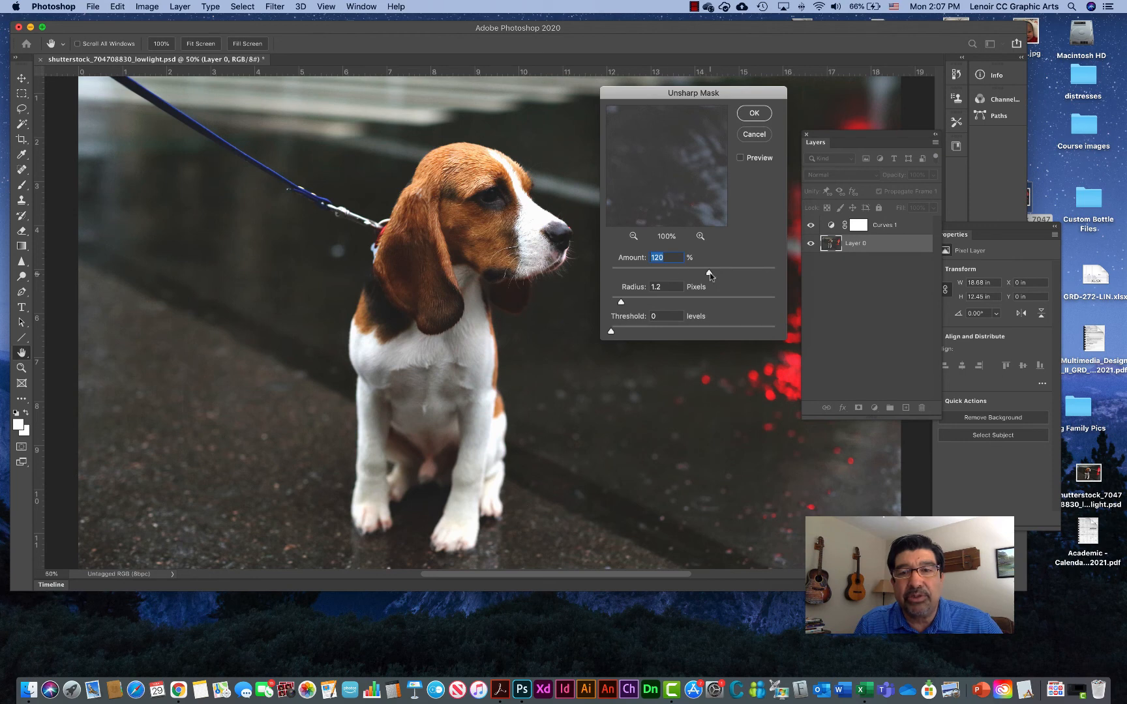
Set Unsharp Mask to an amount of 190%, a radius of 1.5 pixels and a threshold of 5, with Preview on.
mouse_move(709, 274)
mouse_down()
mouse_move(682, 274)
mouse_move(701, 273)
mouse_up()
drag(707, 275, 709, 274)
drag(622, 304, 630, 303)
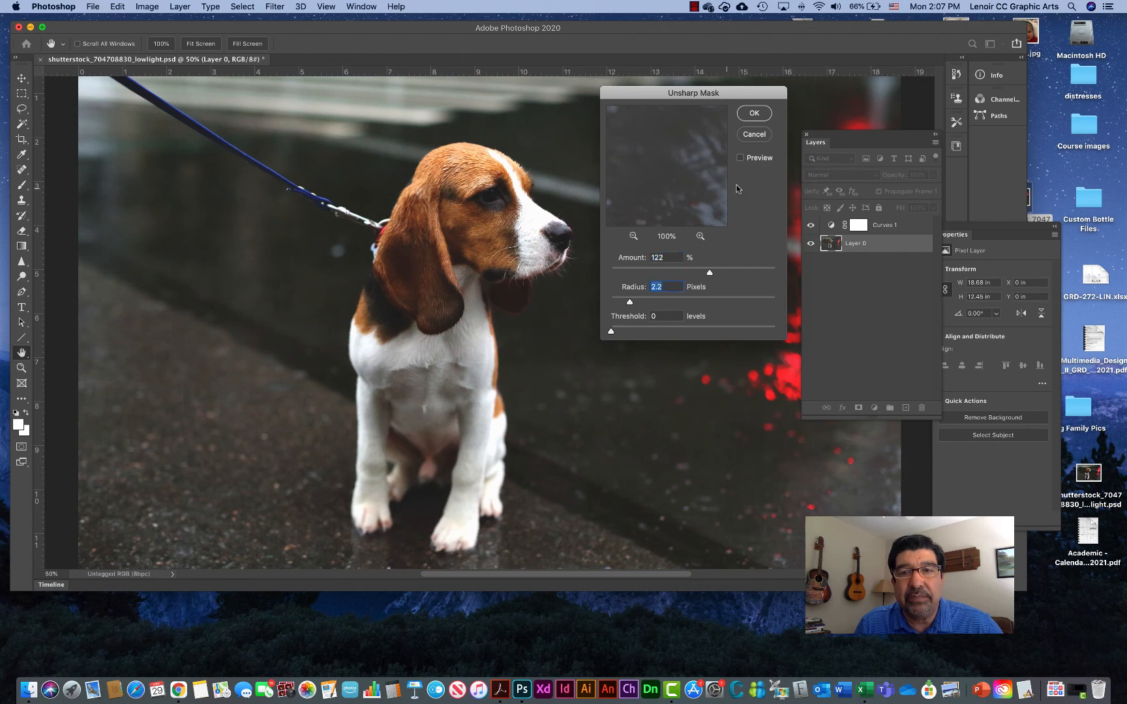
click(740, 158)
drag(630, 303, 618, 302)
drag(710, 272, 741, 273)
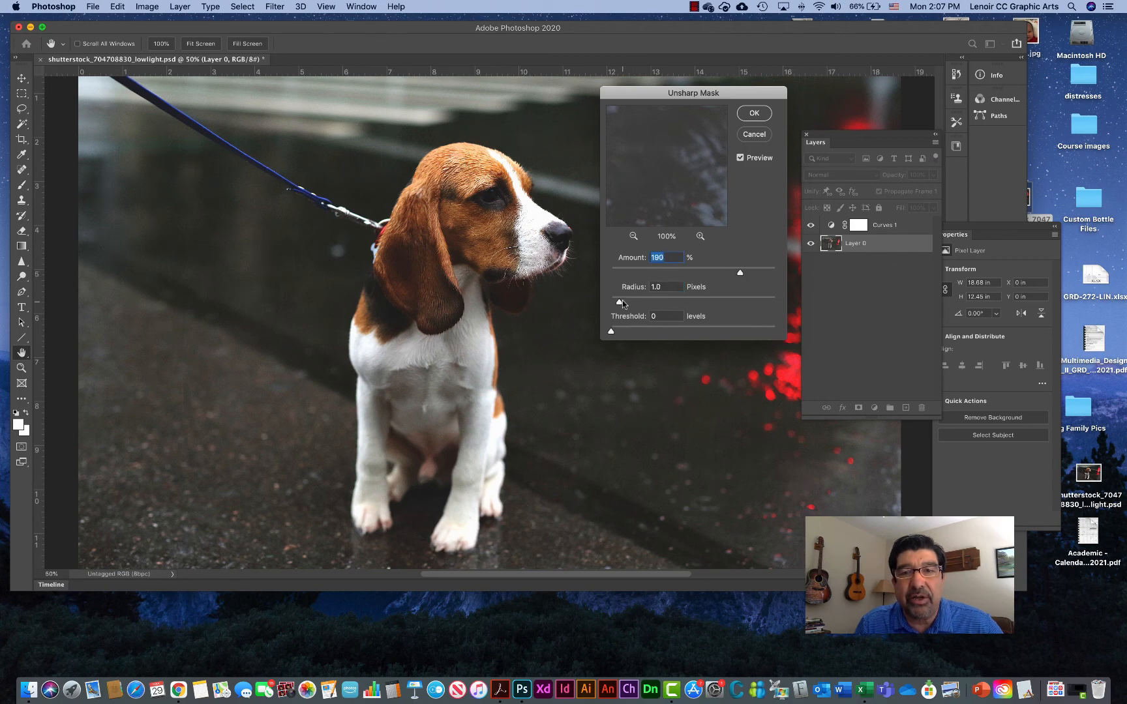
drag(622, 304, 613, 334)
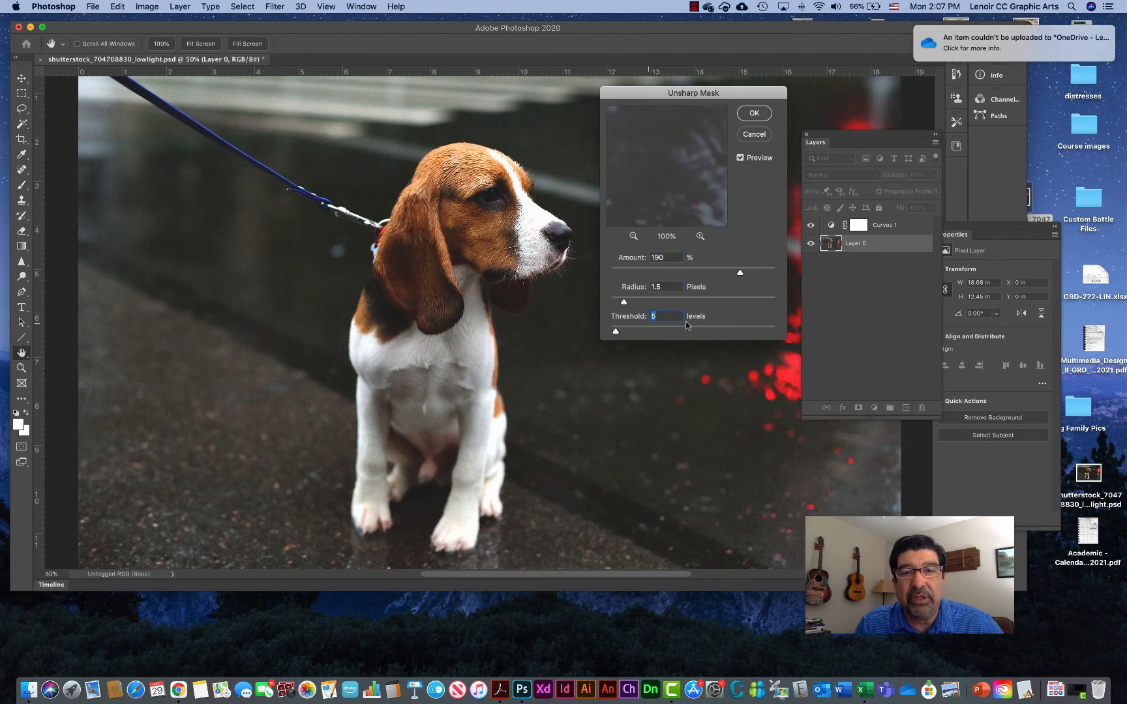
Compare the dog photo with and without the sharpening preview, and apply the Unsharp Mask.
click(740, 157)
click(740, 157)
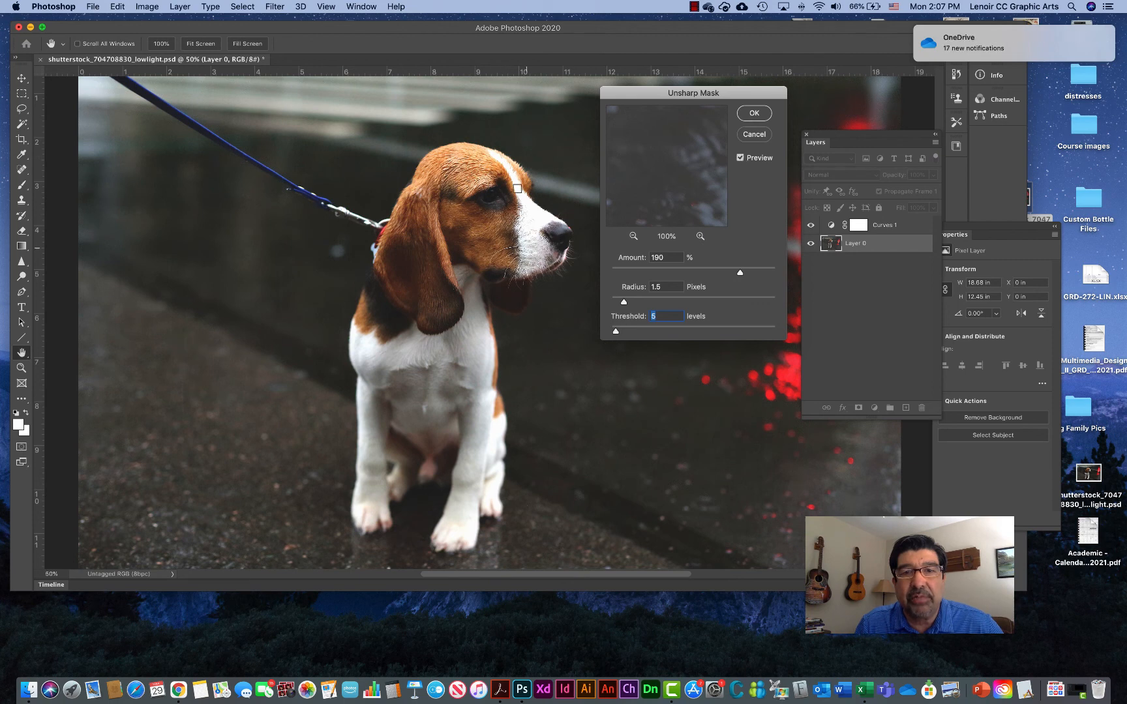
click(740, 159)
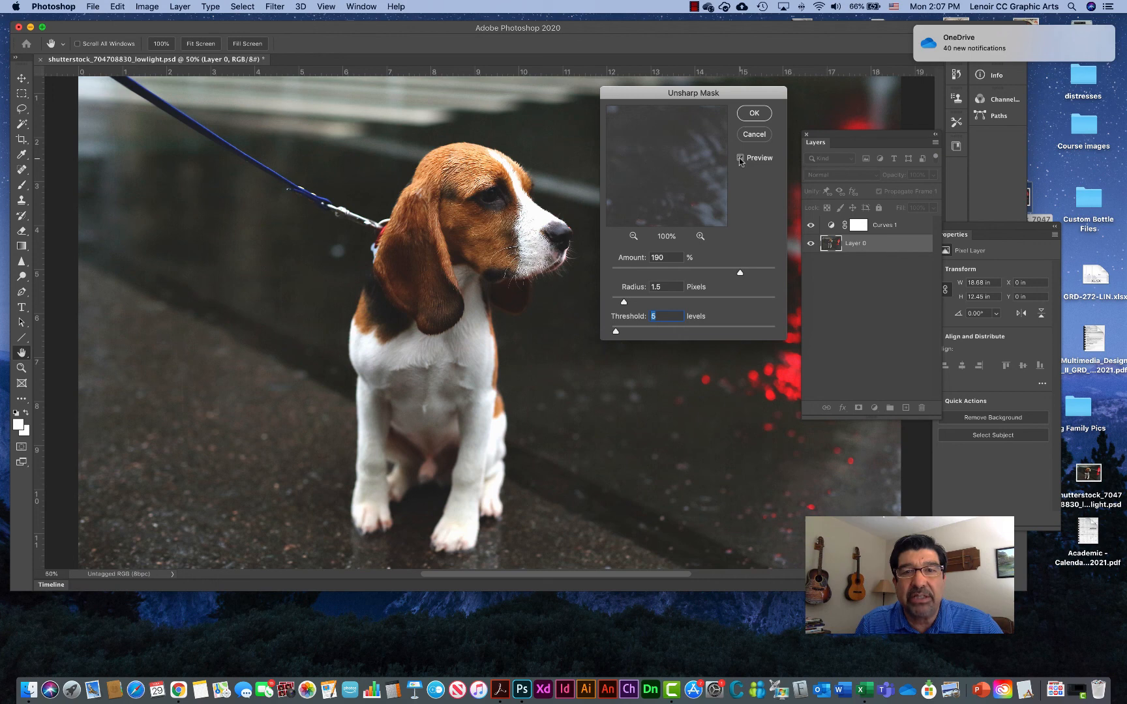
click(740, 158)
click(740, 158)
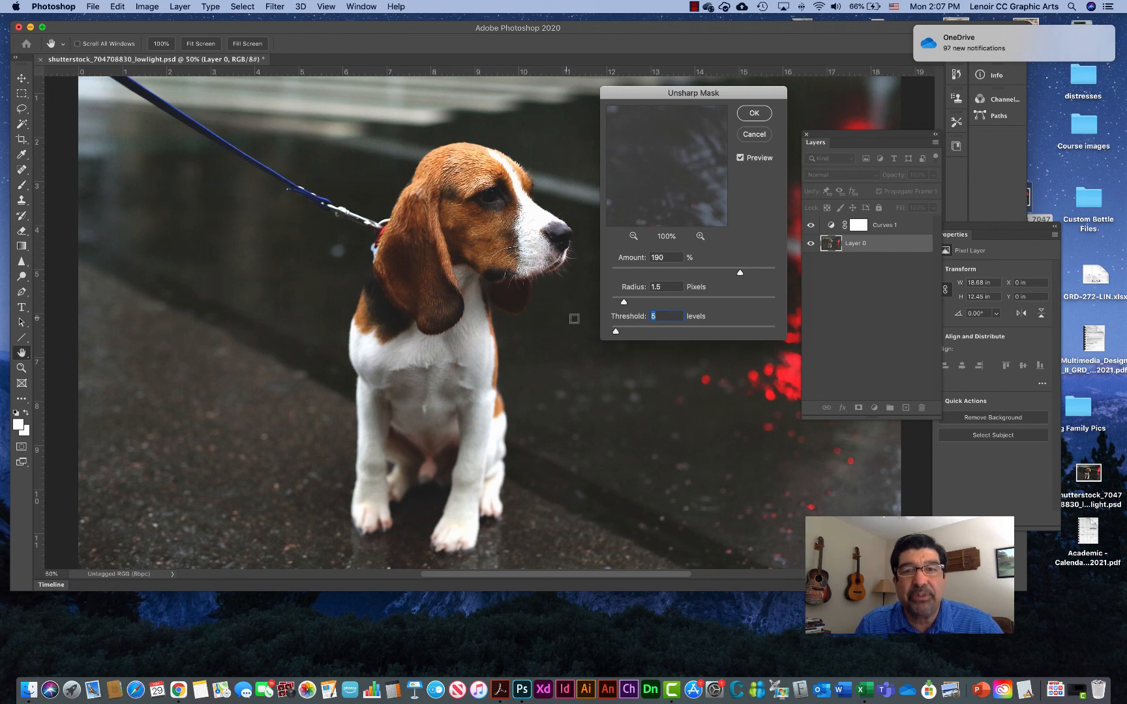
click(754, 113)
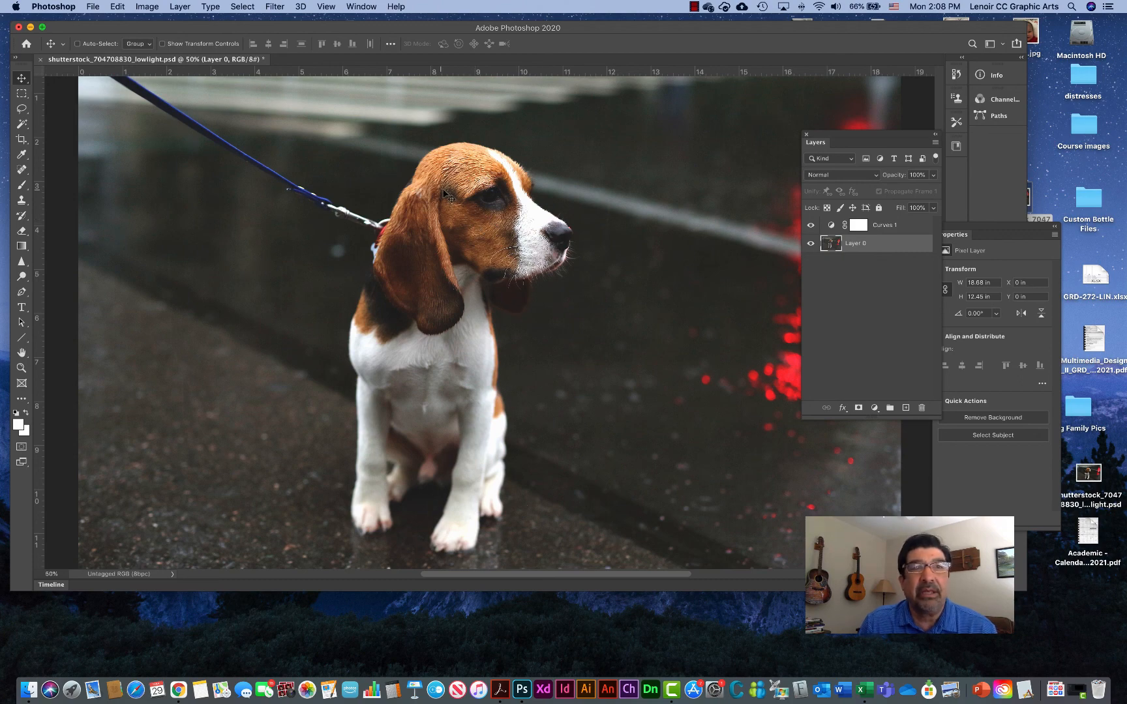
scroll(445, 194, left, 5)
scroll(446, 194, right, 5)
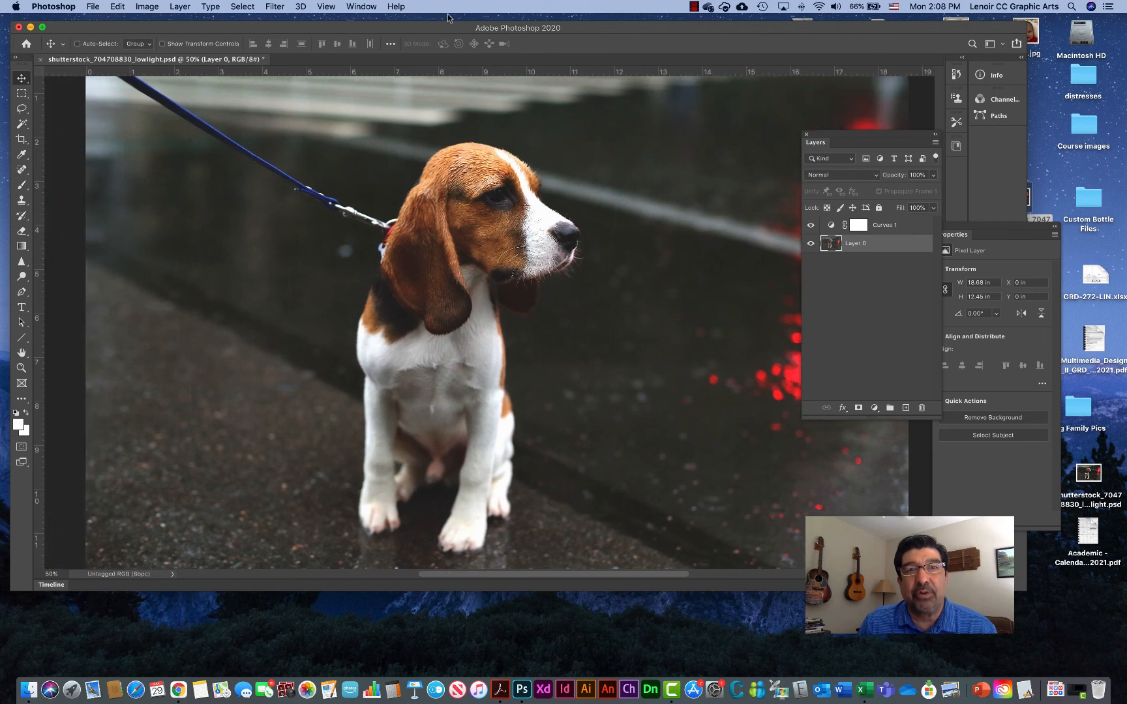
click(157, 8)
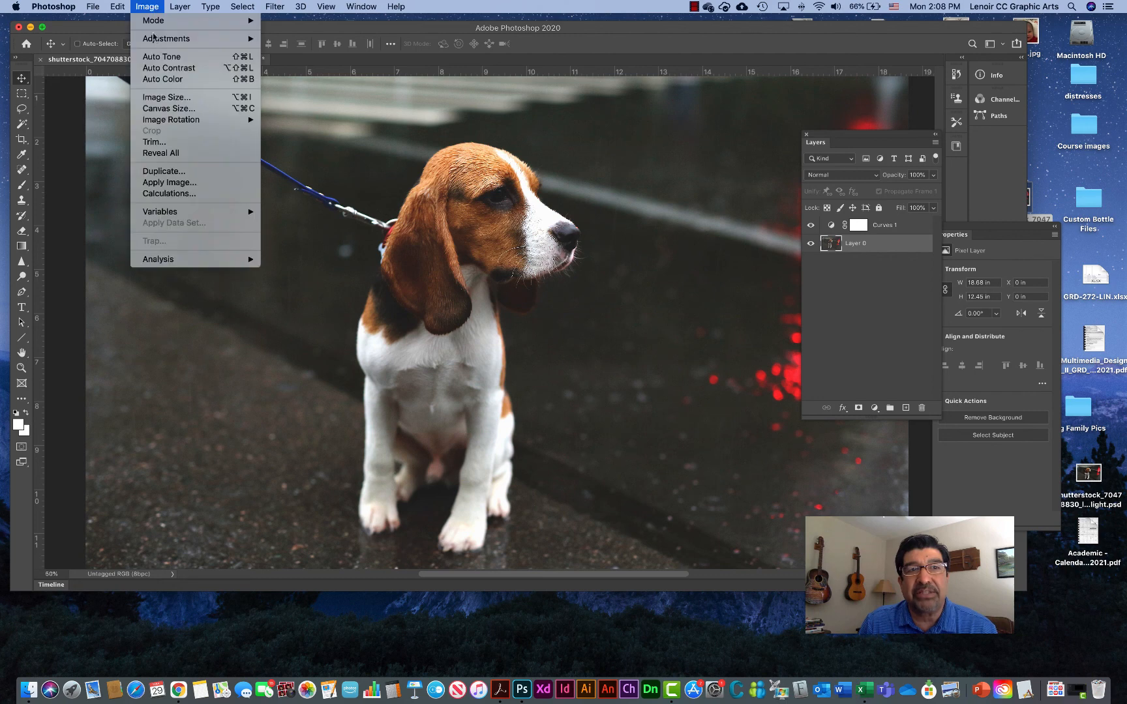
click(162, 8)
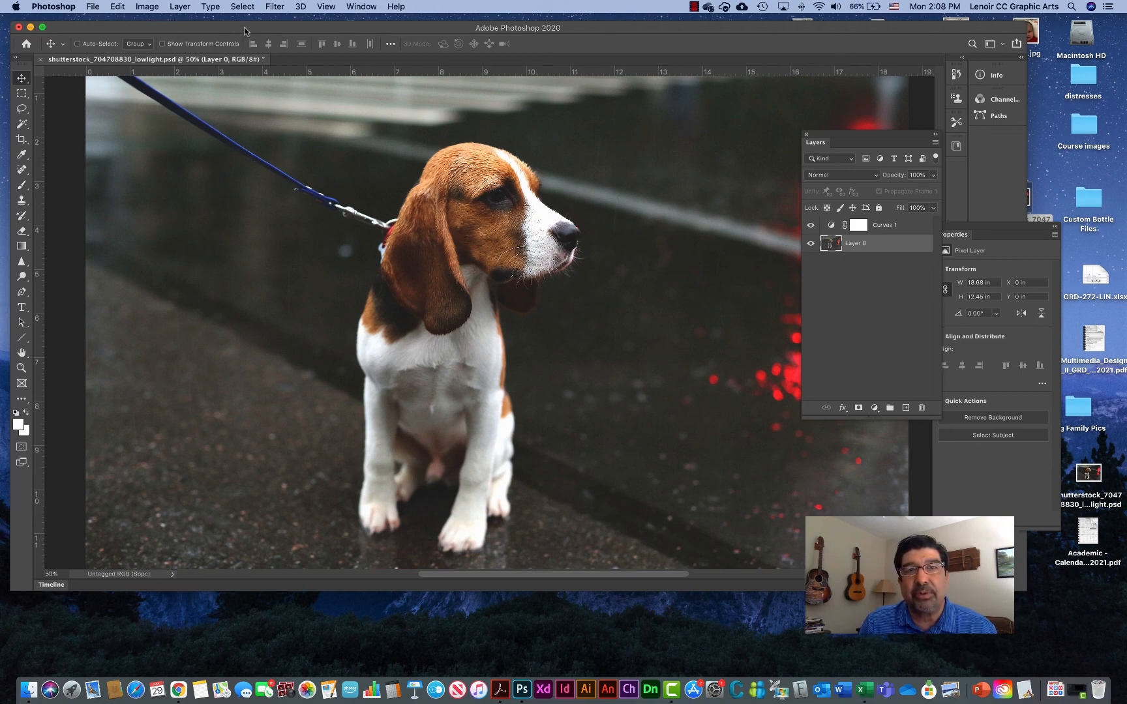
click(671, 689)
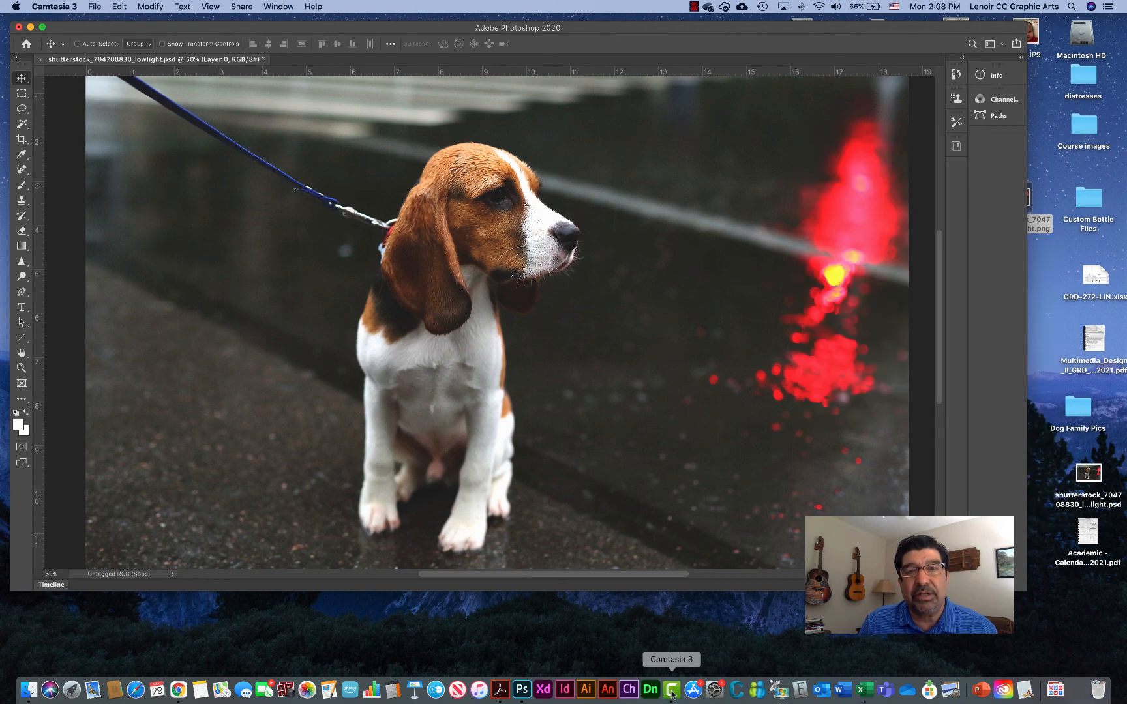